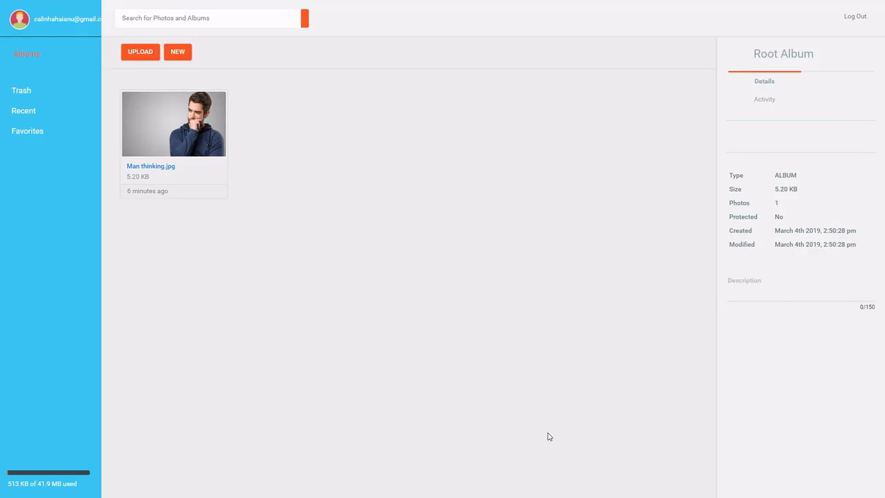
# - Bring up the options menu for the Man thinking.jpg photo card, dismissing and reopening it
pyautogui.rightClick(181, 137)
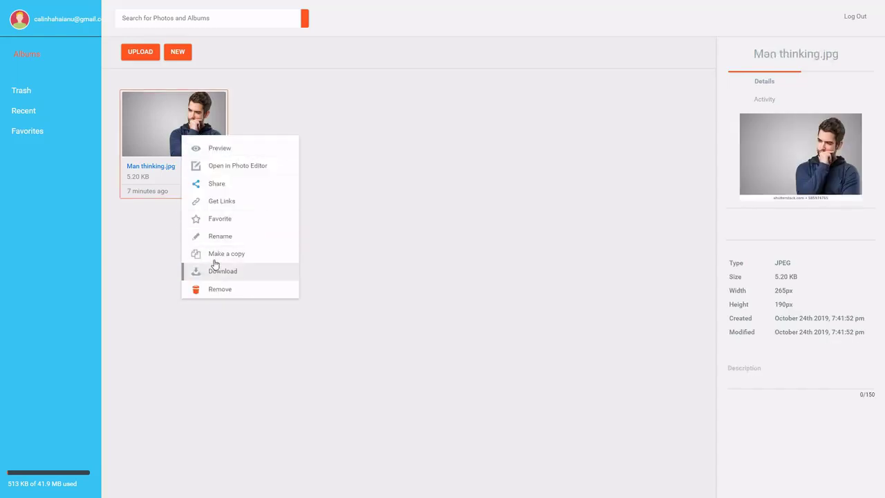
pyautogui.click(407, 177)
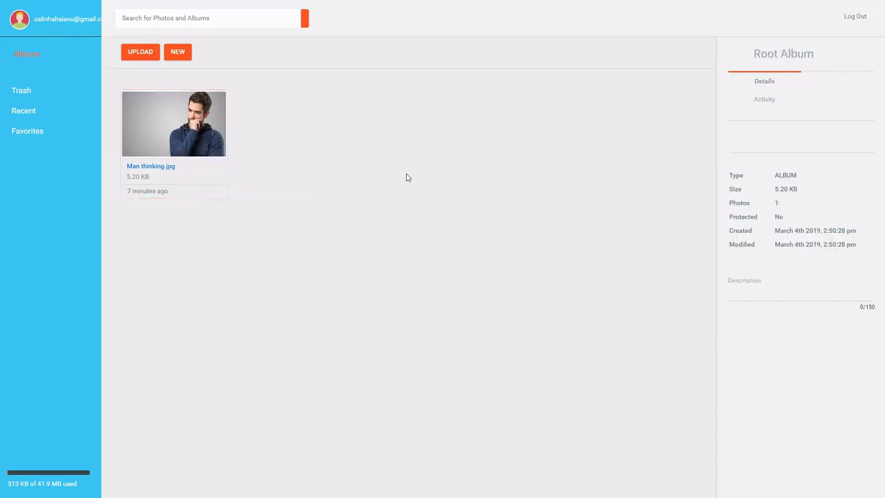
pyautogui.rightClick(165, 128)
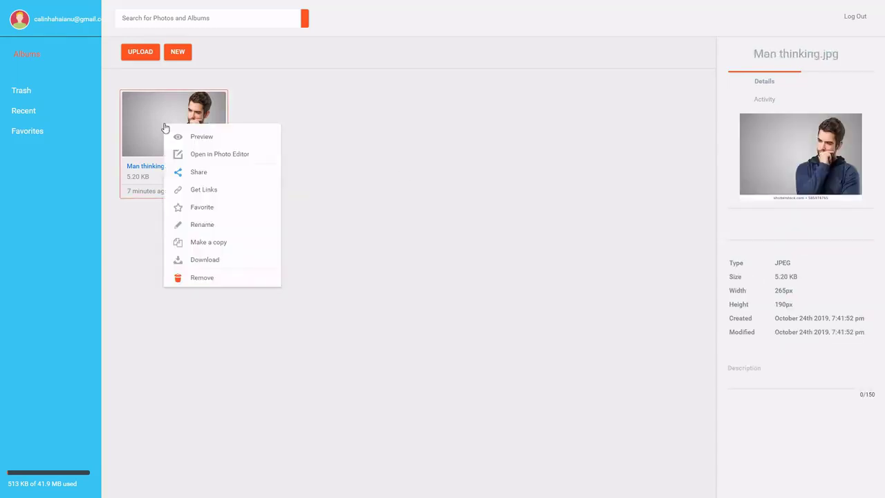
# - Open Man thinking.jpg in the photo editor and browse the Text, Draw, Filters, Shapes, Stickers and Uploads panels
pyautogui.click(206, 155)
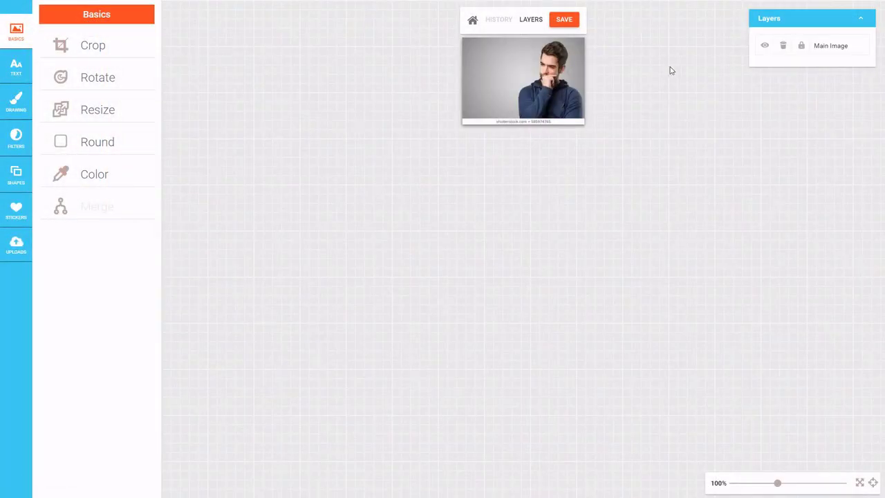
pyautogui.click(20, 73)
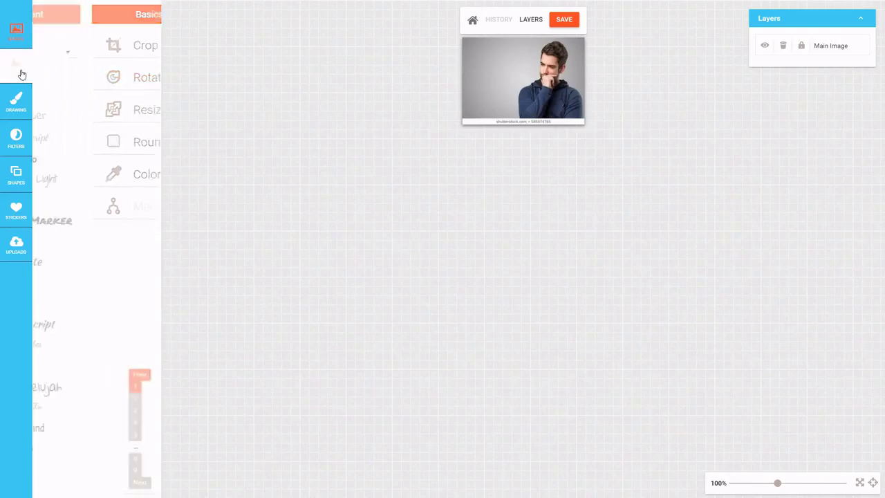
pyautogui.click(20, 103)
pyautogui.click(21, 44)
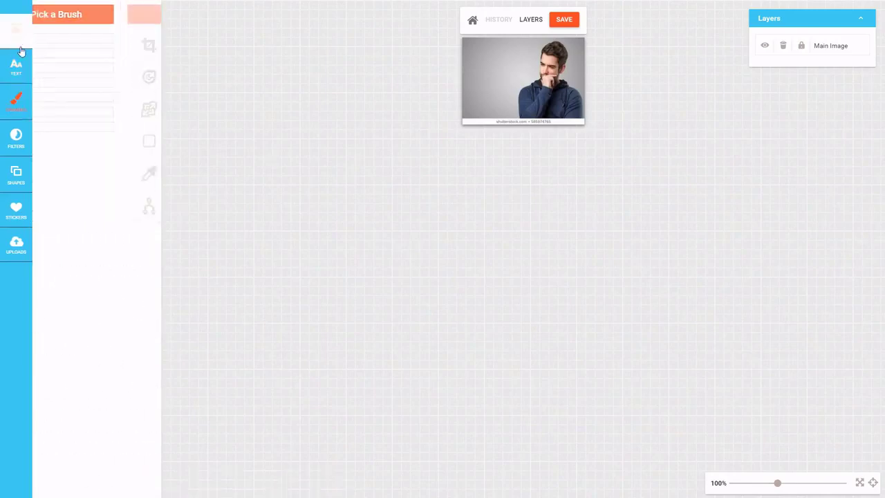
pyautogui.click(16, 66)
pyautogui.click(16, 101)
pyautogui.click(14, 147)
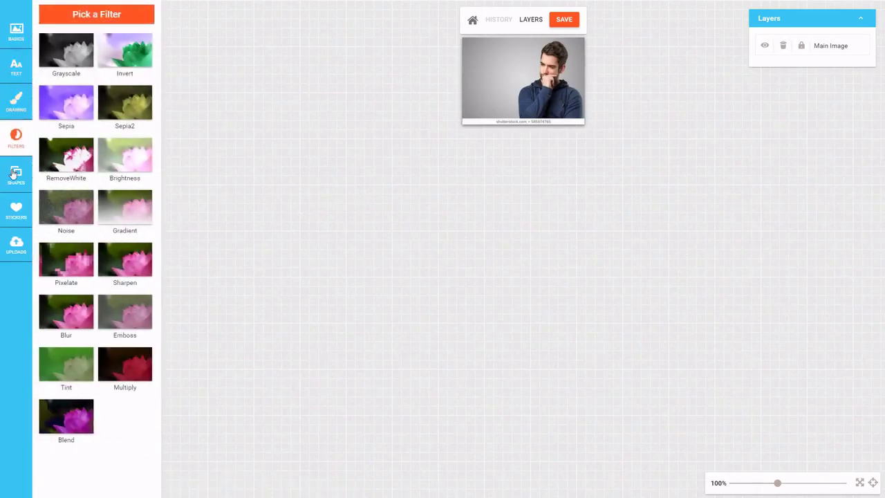
pyautogui.click(15, 177)
pyautogui.click(16, 211)
pyautogui.click(17, 242)
pyautogui.click(15, 211)
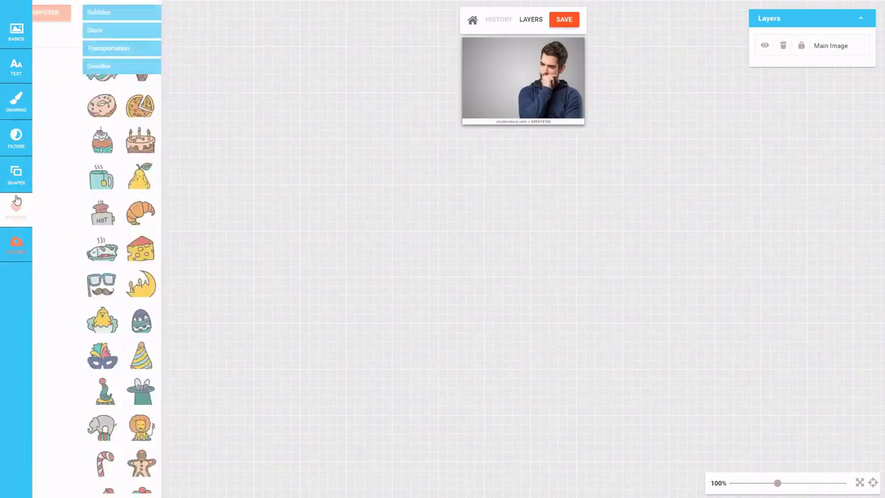
pyautogui.click(16, 174)
pyautogui.click(15, 138)
pyautogui.click(16, 102)
pyautogui.click(16, 73)
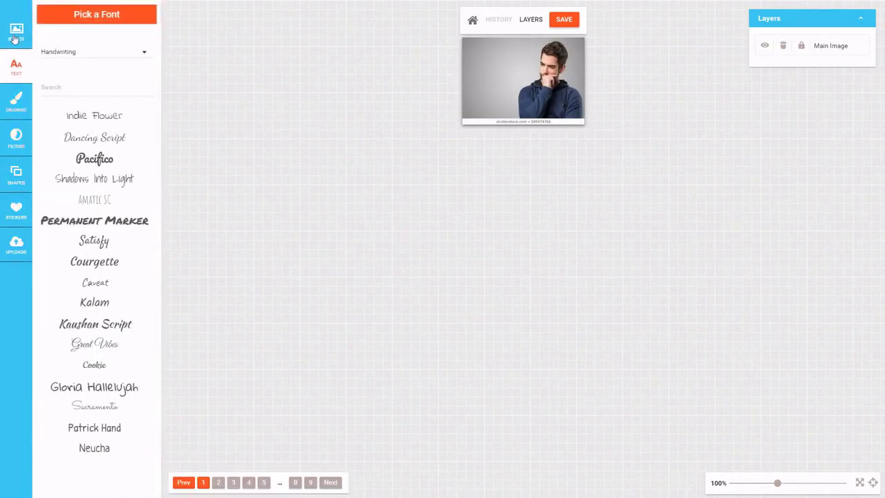
pyautogui.click(16, 31)
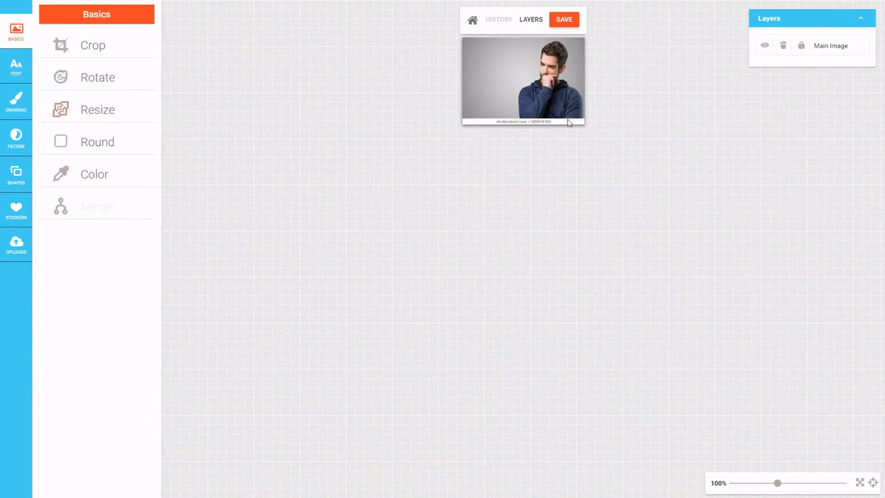
# - Start a crop and adjust its area, then cancel so the image stays whole
pyautogui.click(96, 49)
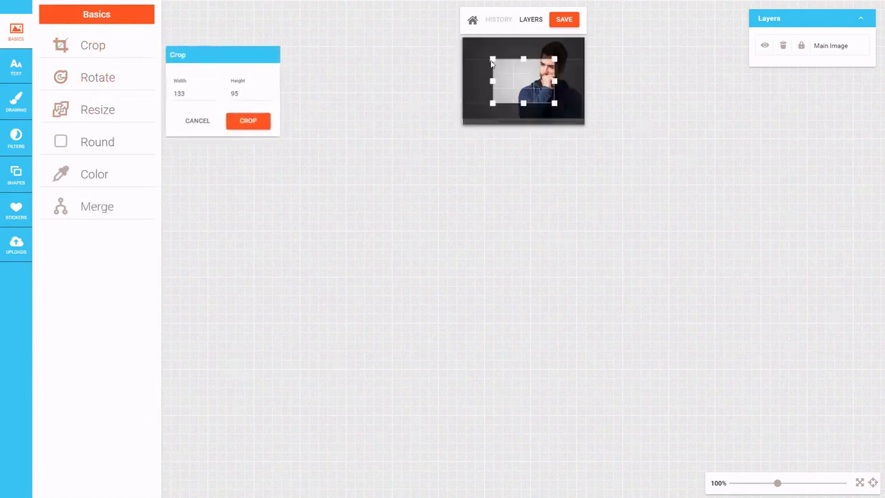
pyautogui.moveTo(491, 64); pyautogui.dragTo(489, 59)
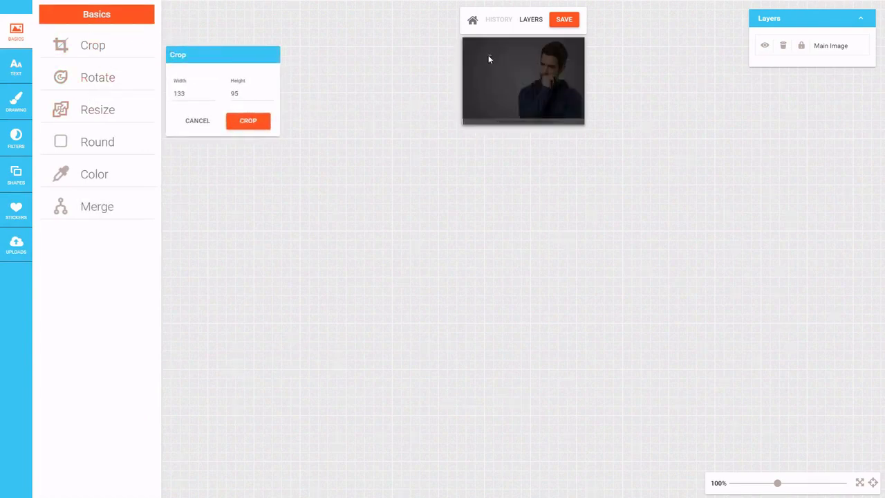
pyautogui.click(206, 121)
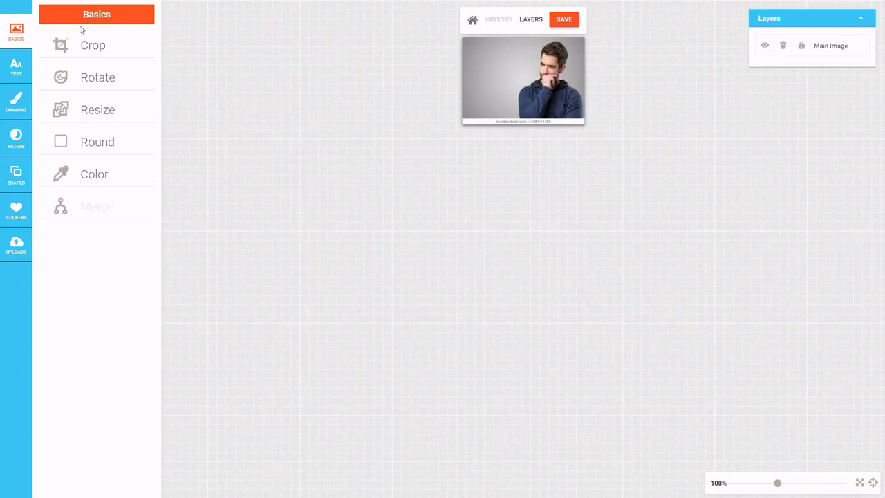
# - Cycle through the Text, Draw, Filters, Shapes, Stickers and Uploads panels back to Basics
pyautogui.click(16, 66)
pyautogui.click(16, 101)
pyautogui.click(19, 139)
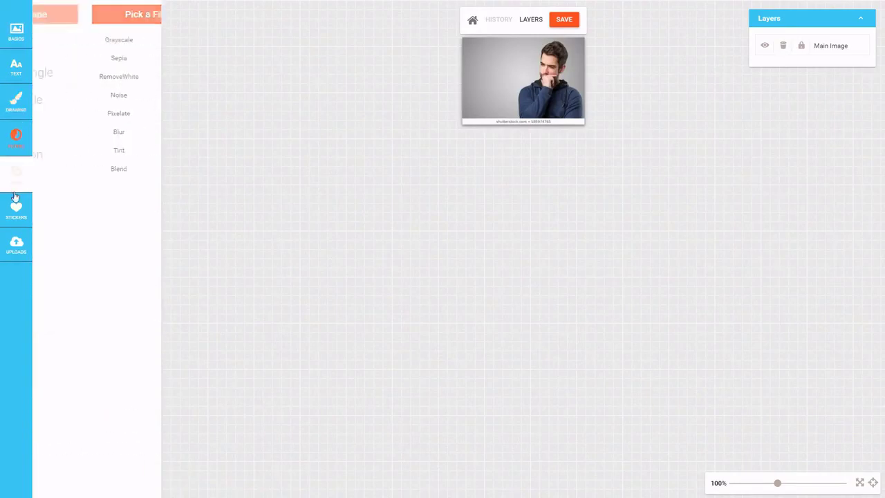
pyautogui.click(16, 175)
pyautogui.click(16, 211)
pyautogui.click(15, 244)
pyautogui.click(10, 38)
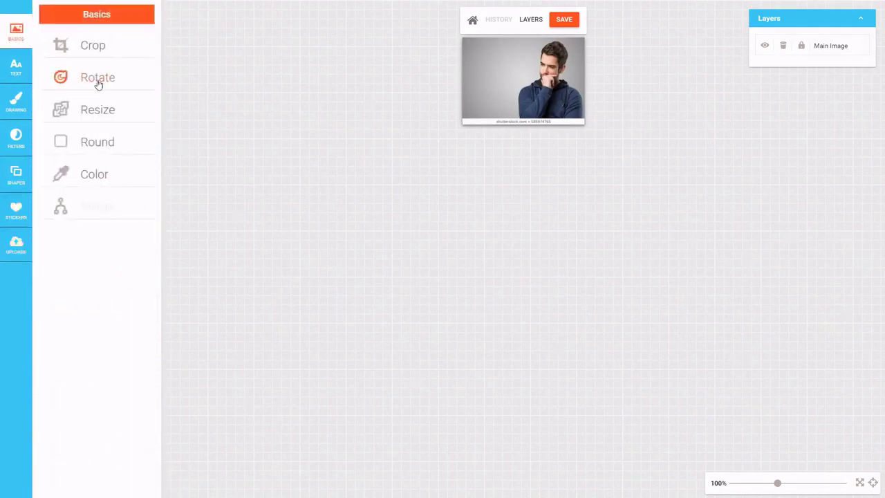
# - Crop the photo to its left, right and top edges, cutting off the bottom watermark strip
pyautogui.click(103, 50)
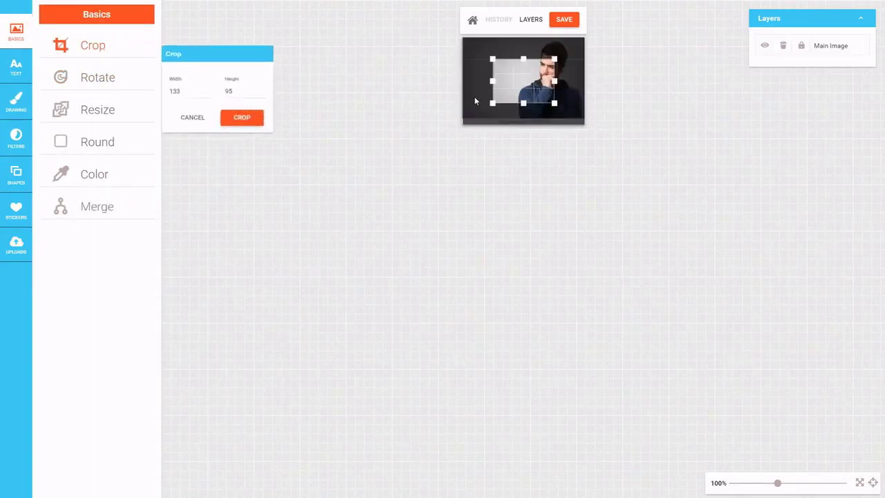
pyautogui.moveTo(486, 106); pyautogui.dragTo(452, 131)
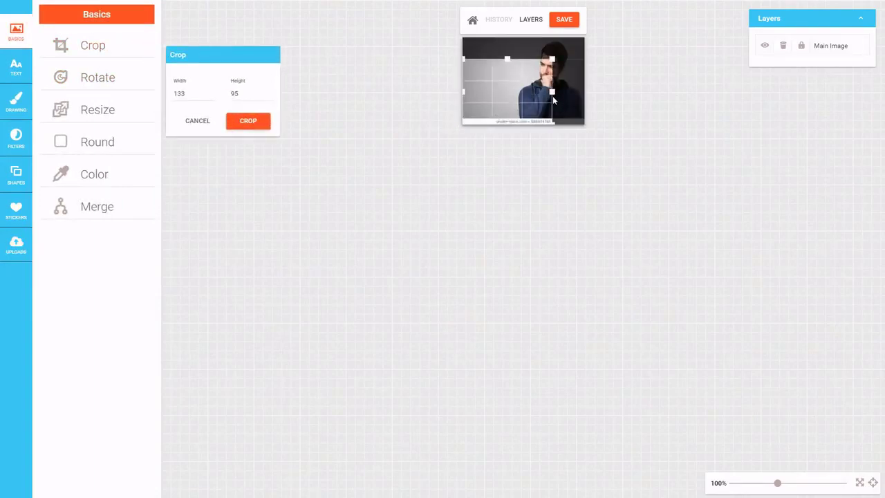
pyautogui.moveTo(551, 91); pyautogui.dragTo(587, 93)
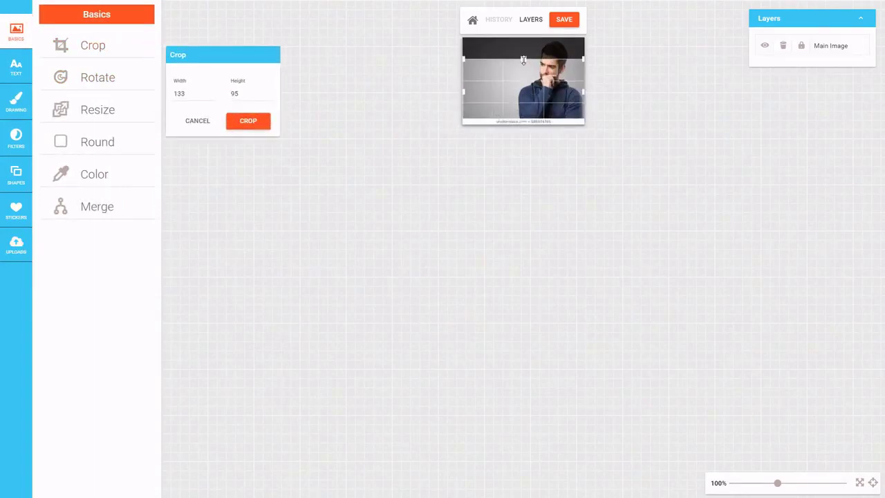
pyautogui.moveTo(524, 60); pyautogui.dragTo(524, 35)
pyautogui.click(248, 120)
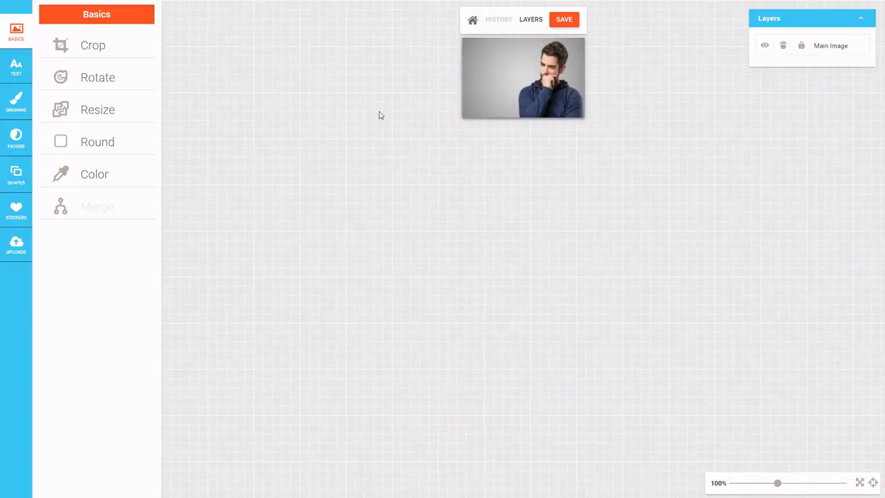
# - Add an outlined speech bubble from Stickers > Bubbles, enlarged and placed top-left beside the man's head
pyautogui.click(16, 67)
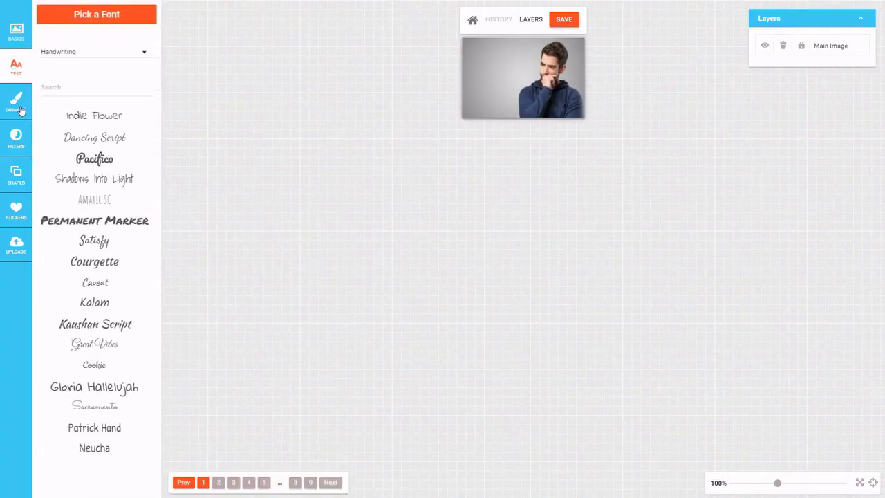
pyautogui.click(16, 102)
pyautogui.click(16, 138)
pyautogui.click(16, 211)
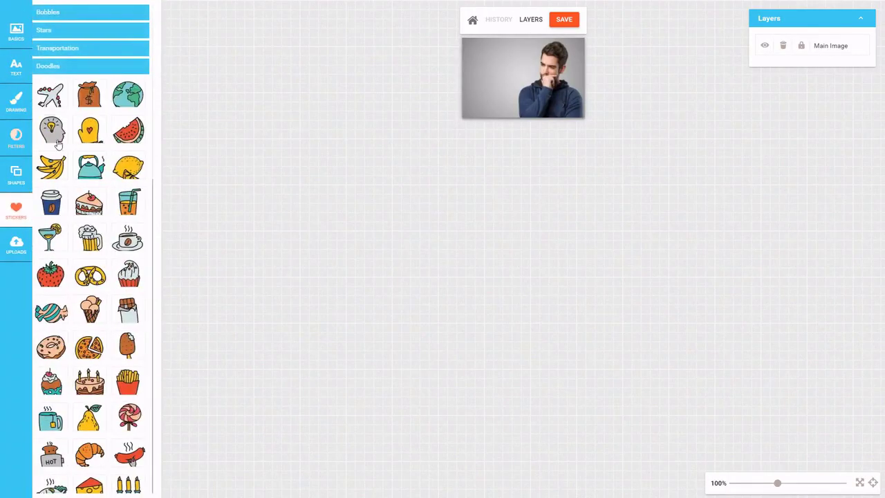
pyautogui.click(65, 65)
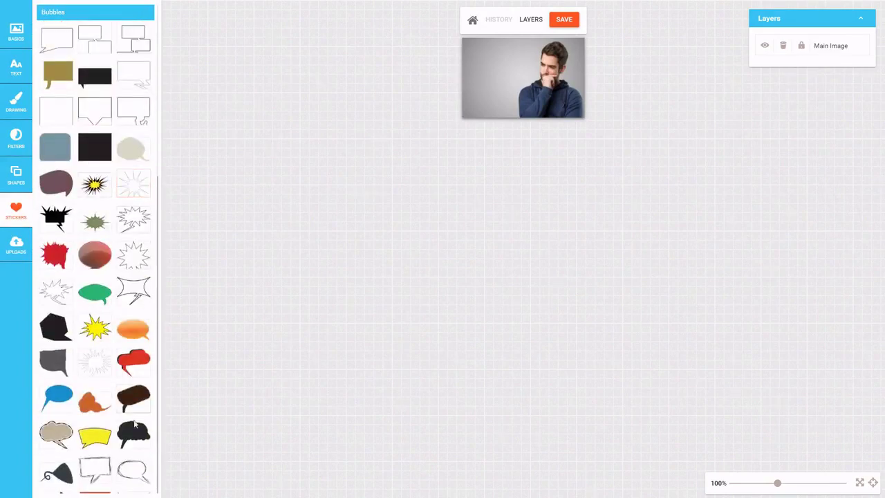
pyautogui.click(132, 469)
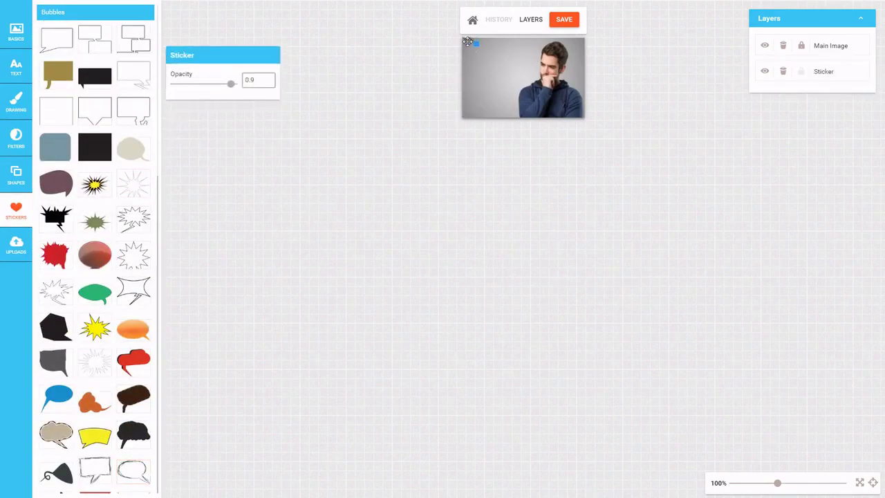
pyautogui.moveTo(476, 46); pyautogui.dragTo(534, 74)
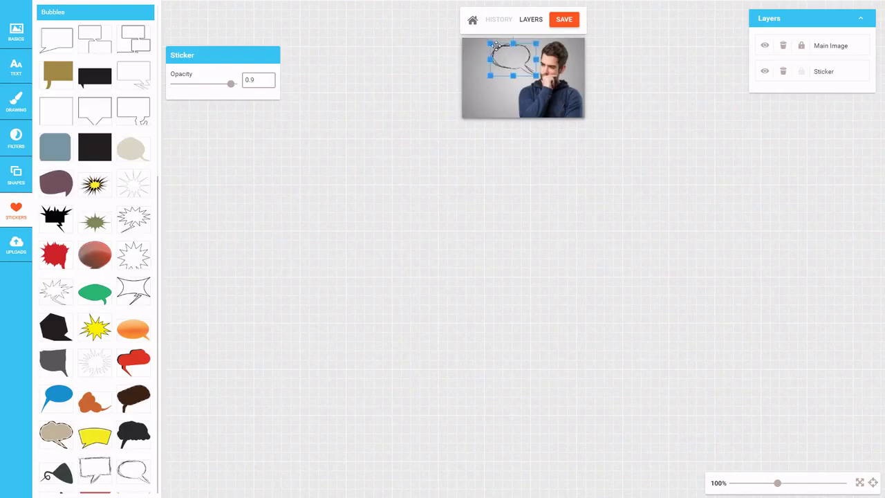
pyautogui.moveTo(488, 43)
pyautogui.mouseDown()
pyautogui.moveTo(482, 51)
pyautogui.moveTo(500, 55)
pyautogui.mouseUp()
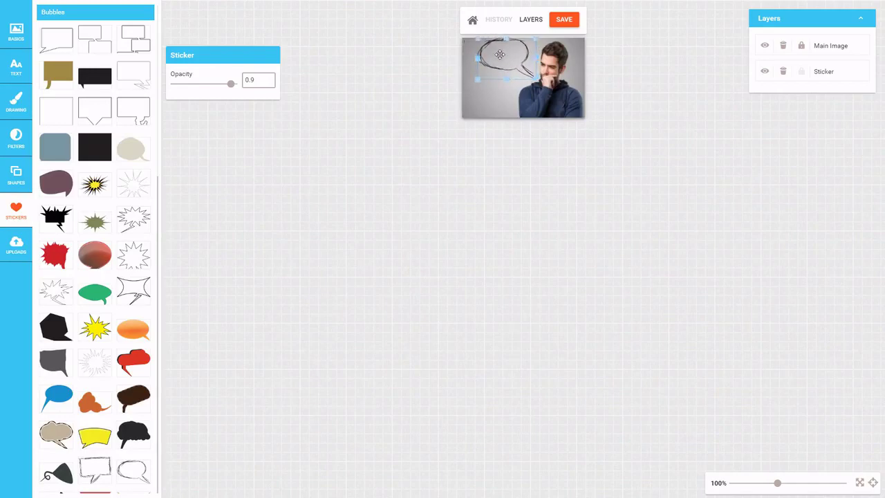
# - Add a handwriting text layer reading 'Marketing? SEO!' and move it inside the speech bubble
pyautogui.click(21, 73)
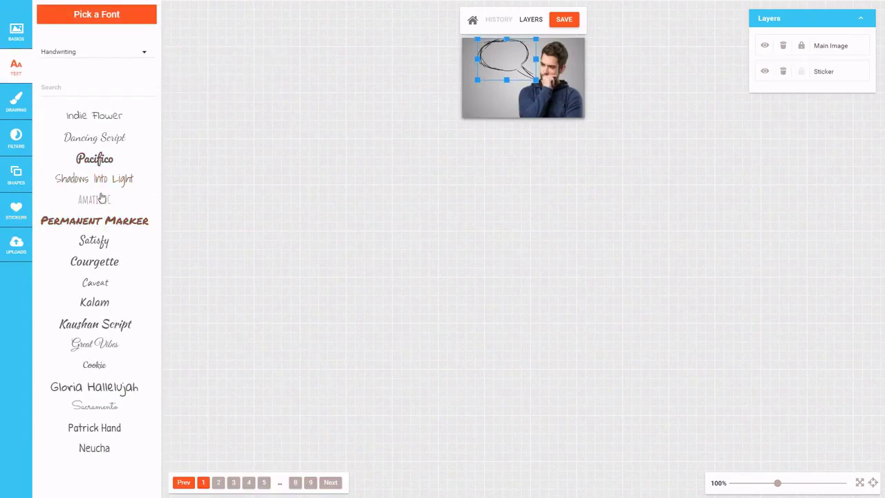
pyautogui.click(101, 118)
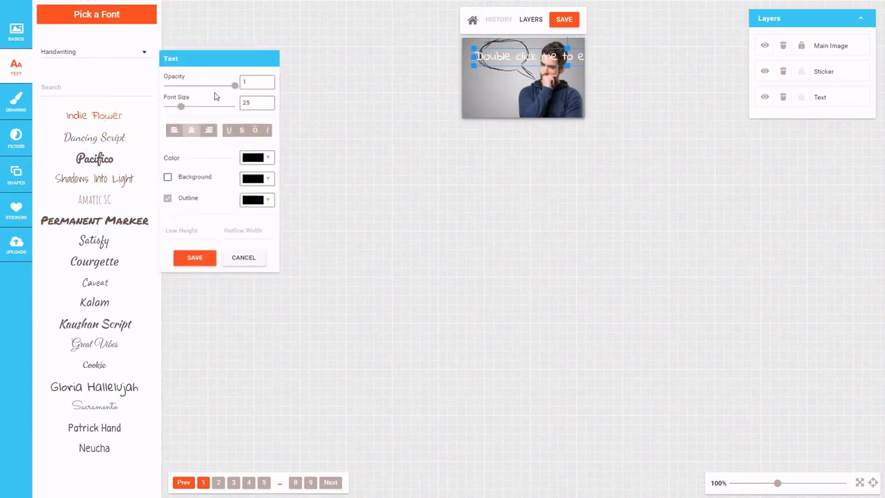
pyautogui.doubleClick(524, 55)
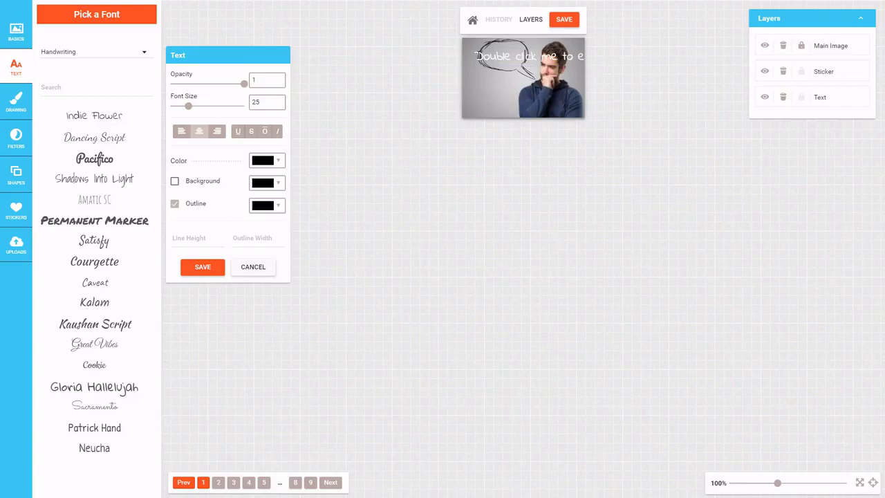
pyautogui.moveTo(477, 57); pyautogui.dragTo(715, 44)
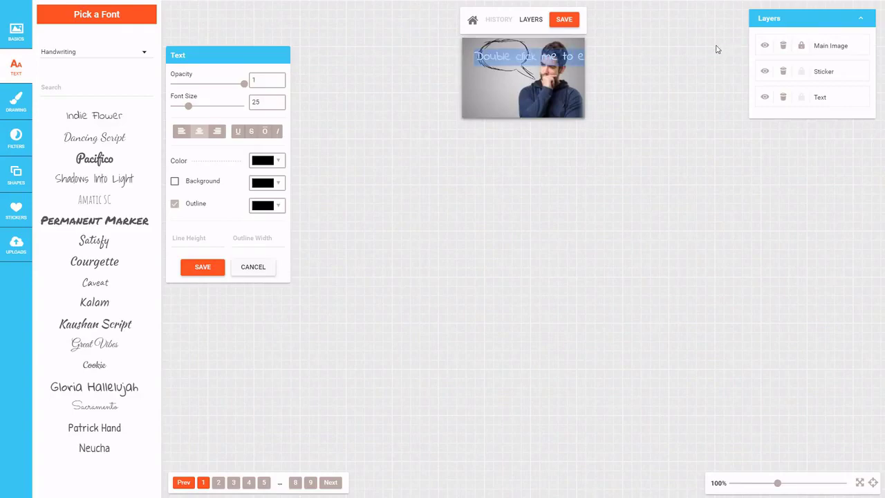
pyautogui.press('BackSpace')
pyautogui.write('Marketing')
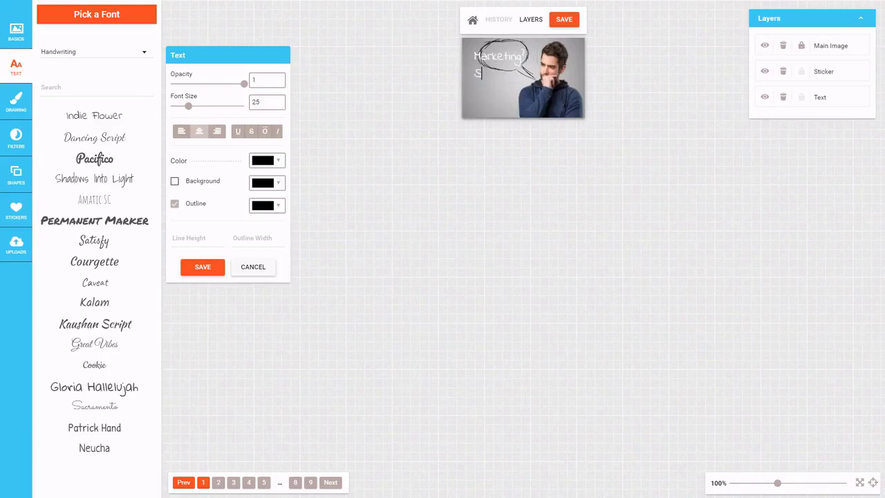
pyautogui.write('EO')
pyautogui.write('?')
pyautogui.moveTo(506, 63)
pyautogui.mouseDown()
pyautogui.moveTo(524, 45)
pyautogui.moveTo(520, 54)
pyautogui.mouseUp()
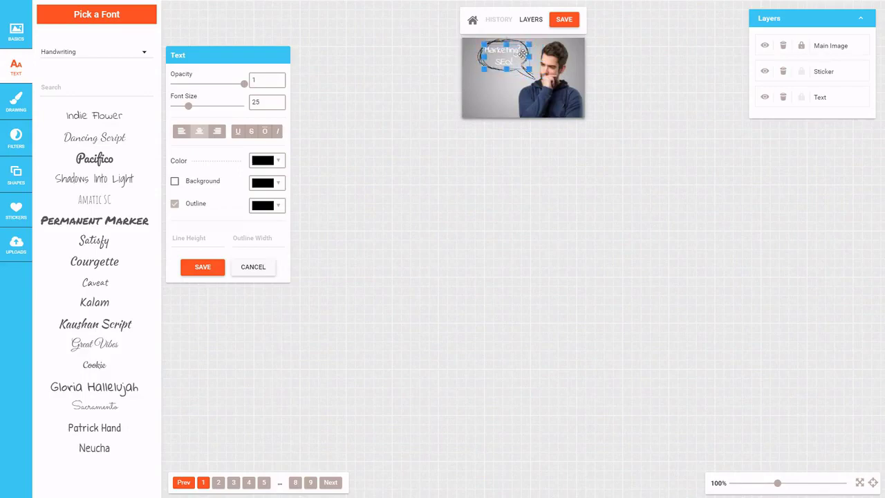
pyautogui.click(202, 266)
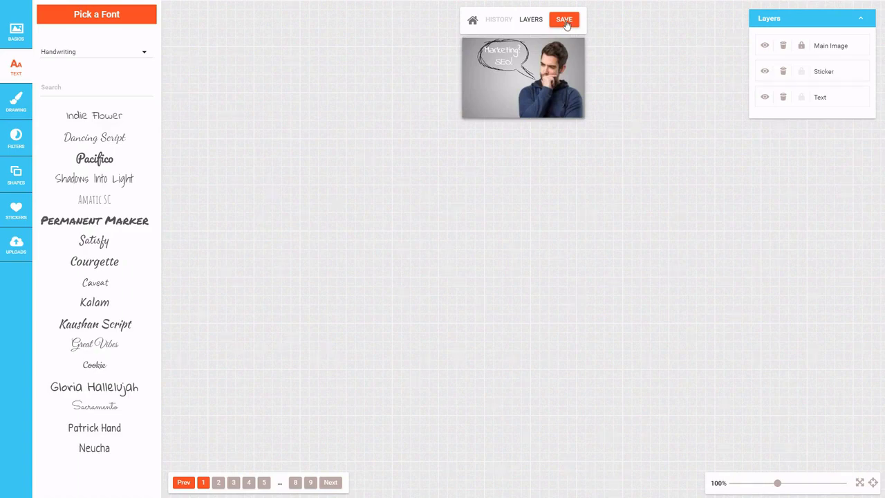
# - Save the edited photo, close the editor and download Man thinking.jpg from the album
pyautogui.click(565, 21)
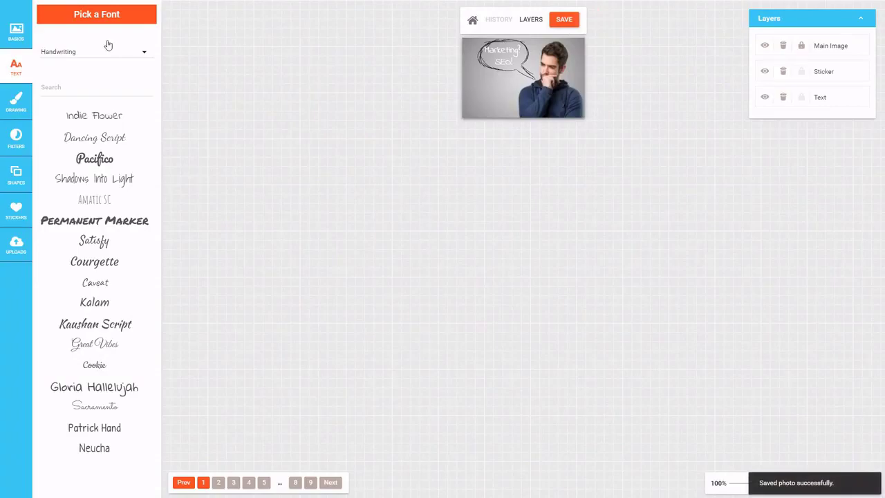
pyautogui.click(442, 31)
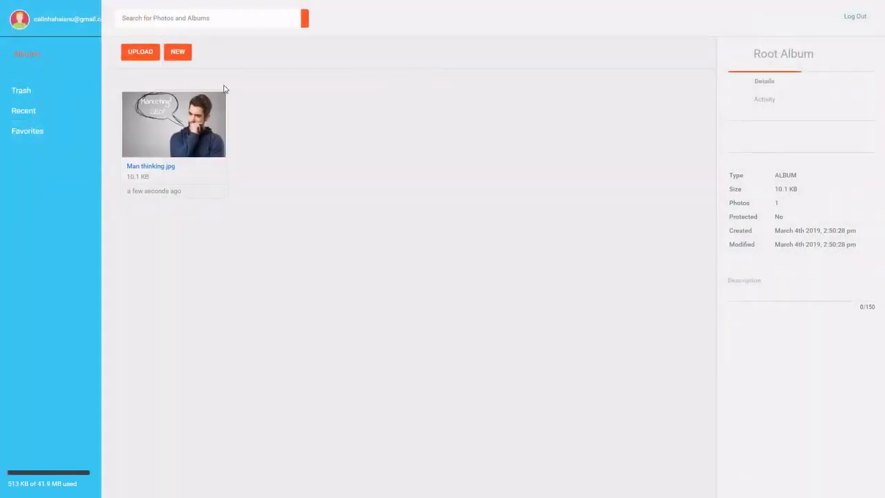
pyautogui.rightClick(179, 140)
pyautogui.click(230, 274)
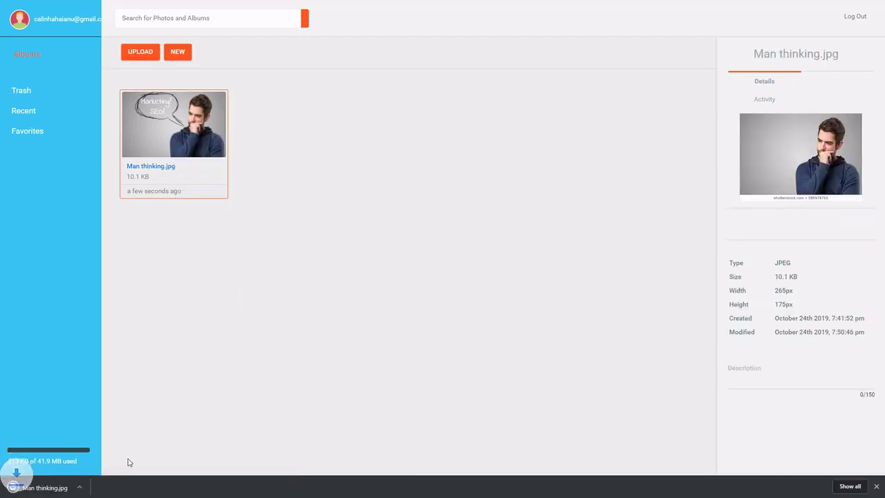
# - Show the downloaded Man thinking.jpg in its folder and open it in the Photos viewer
pyautogui.click(95, 486)
pyautogui.click(120, 455)
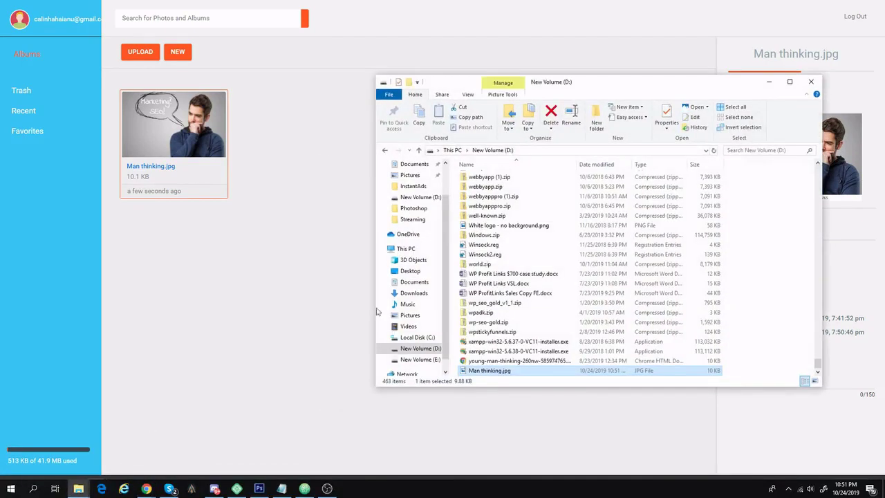
pyautogui.press('Return')
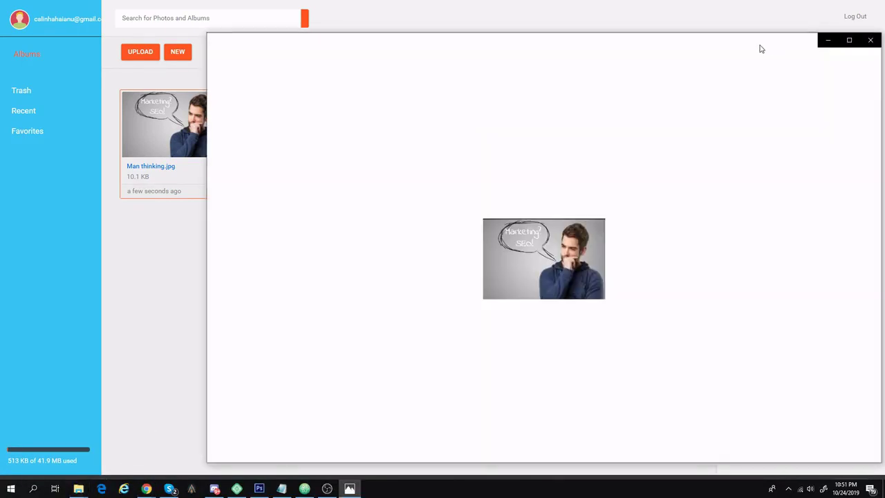
pyautogui.moveTo(759, 46)
pyautogui.mouseDown()
pyautogui.moveTo(739, 45)
pyautogui.moveTo(760, 24)
pyautogui.moveTo(754, 18)
pyautogui.moveTo(730, 59)
pyautogui.moveTo(755, 40)
pyautogui.mouseUp()
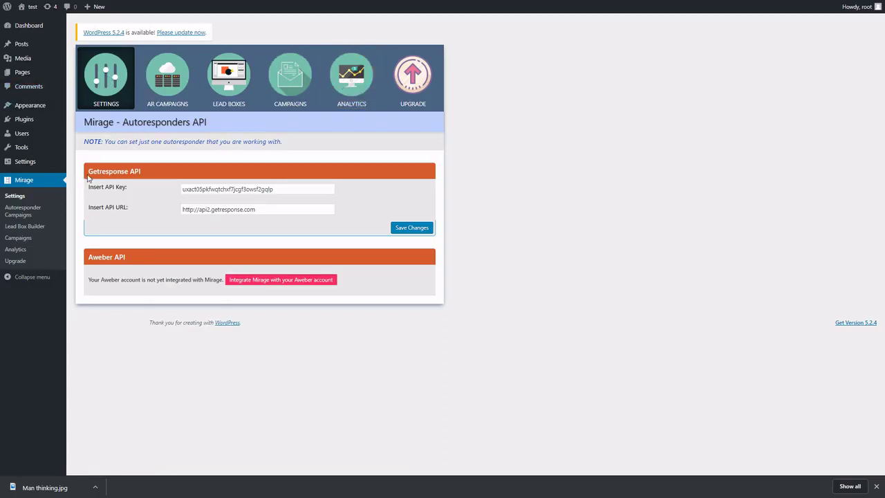
# - Navigate the WordPress admin sidebar to Mirage's Autoresponders API settings page
pyautogui.moveTo(88, 177); pyautogui.dragTo(146, 177)
pyautogui.moveTo(135, 252); pyautogui.dragTo(73, 260)
pyautogui.click(133, 238)
# - Start a new lead box named 'Hi' from the Lead Boxes list
pyautogui.click(174, 92)
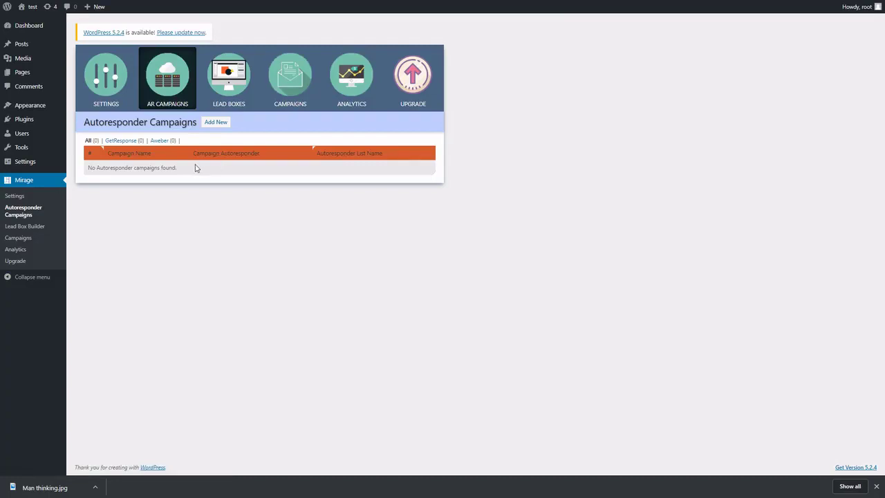
pyautogui.moveTo(195, 168); pyautogui.dragTo(88, 170)
pyautogui.click(103, 191)
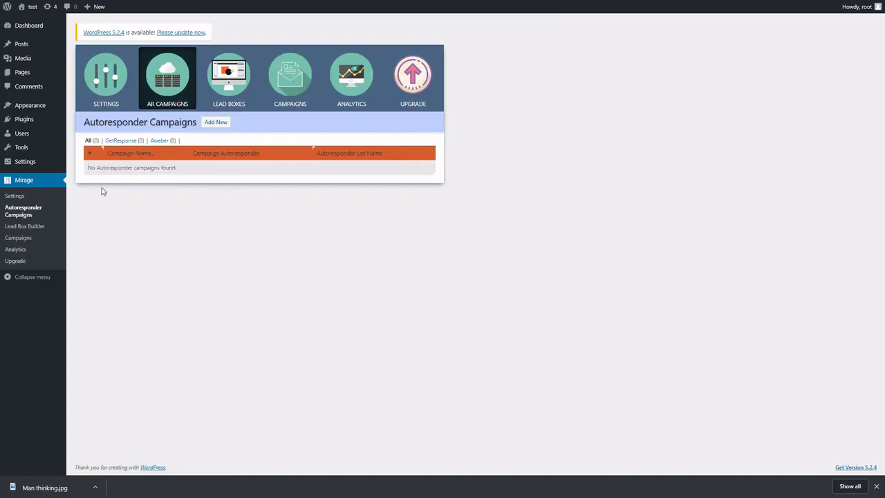
pyautogui.click(220, 82)
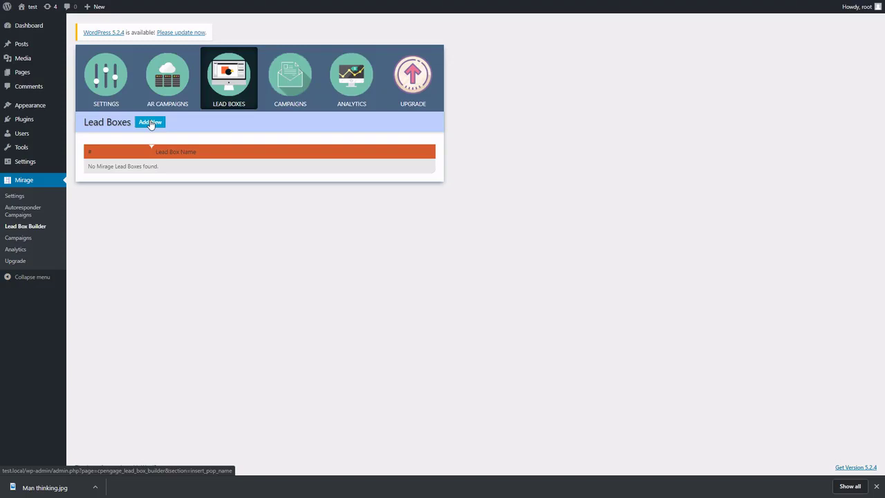
pyautogui.click(151, 123)
pyautogui.click(187, 147)
pyautogui.write('Hi')
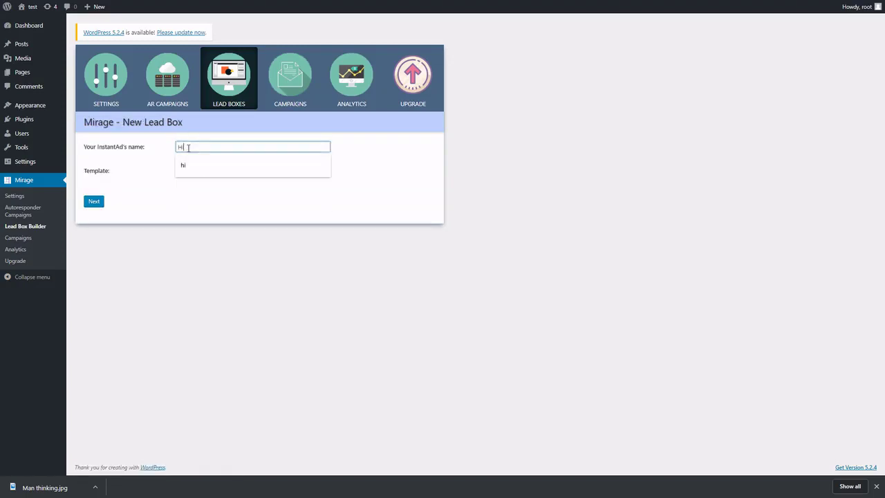
pyautogui.click(164, 166)
# - Base it on the ready-made Free E-Book Download template and continue to the builder
pyautogui.click(190, 172)
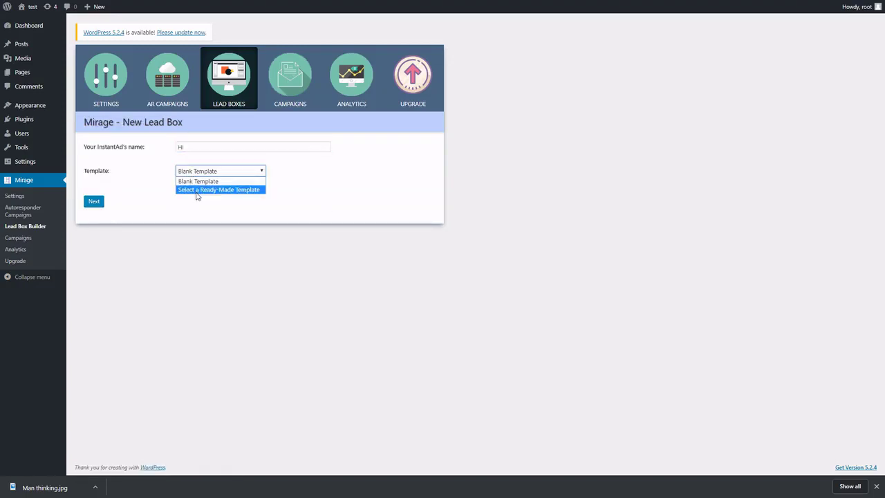
pyautogui.click(196, 191)
pyautogui.scroll(-3, 196, 218)
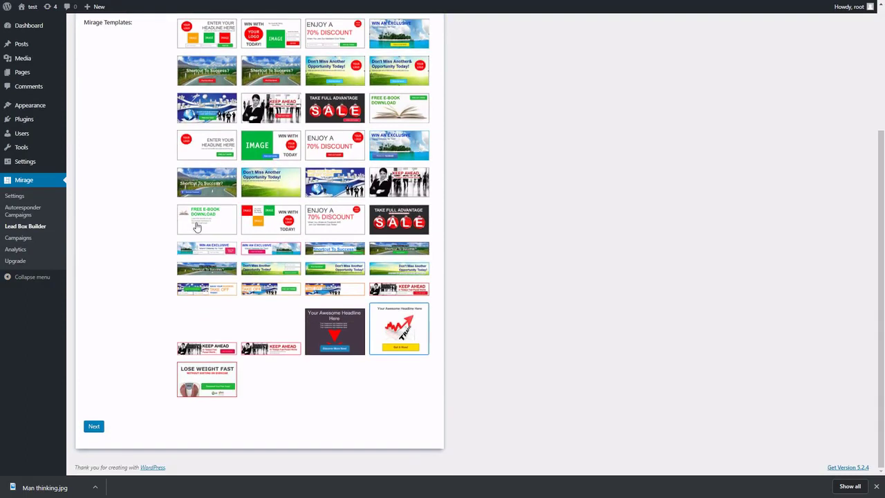
pyautogui.scroll(2, 391, 249)
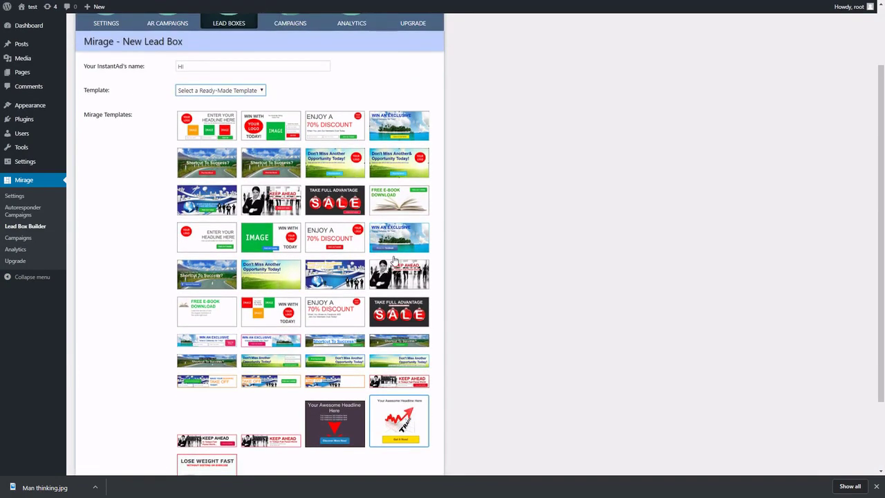
pyautogui.click(395, 210)
pyautogui.scroll(-2, 396, 210)
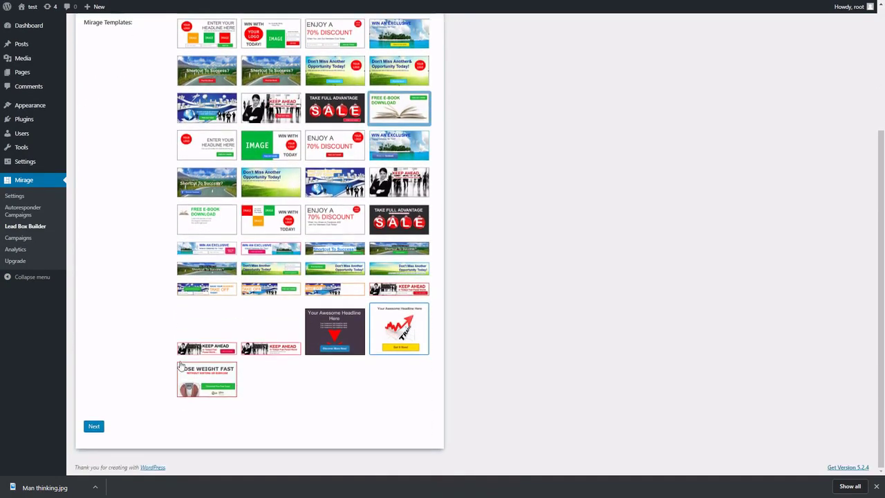
pyautogui.click(92, 428)
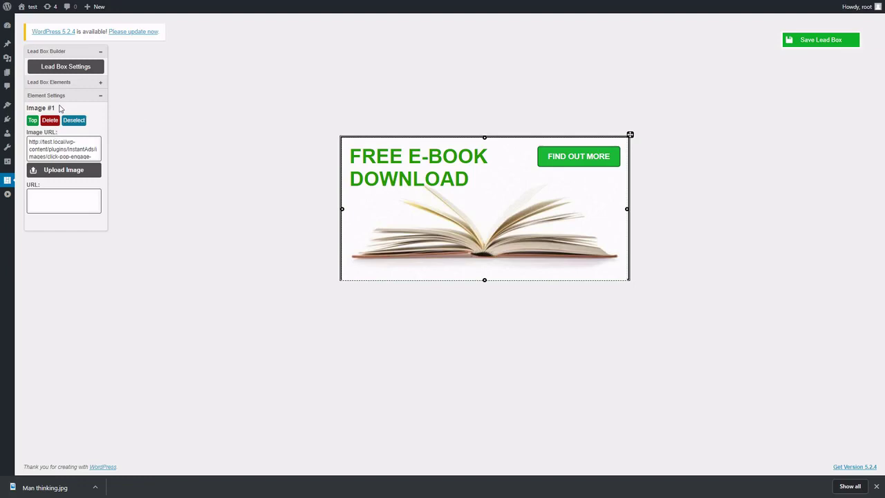
# - Review the Free E-Book lead box elements and FIND OUT MORE button, then save the 'Hi' lead box
pyautogui.click(69, 83)
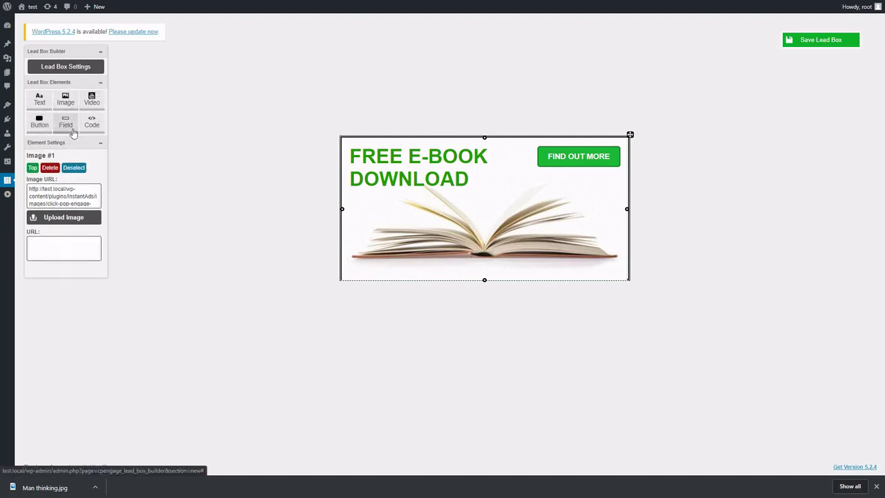
pyautogui.click(75, 69)
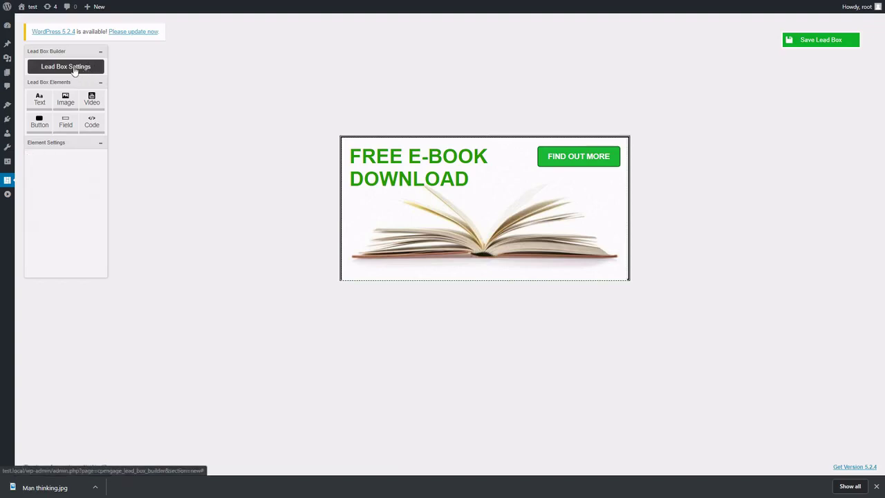
pyautogui.scroll(-5, 83, 193)
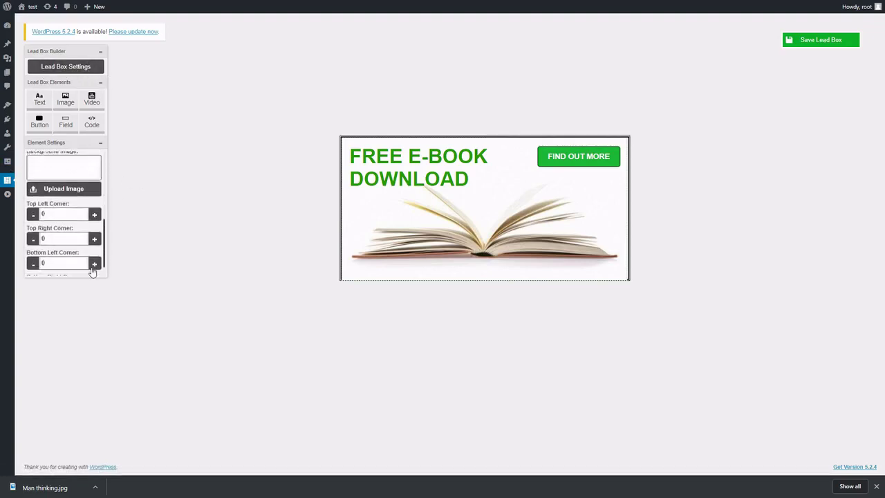
pyautogui.scroll(5, 65, 149)
pyautogui.click(64, 144)
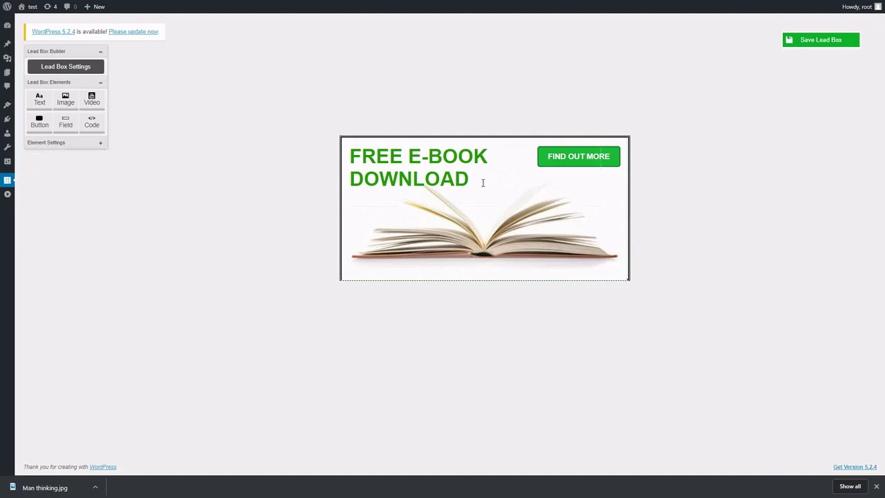
pyautogui.click(572, 164)
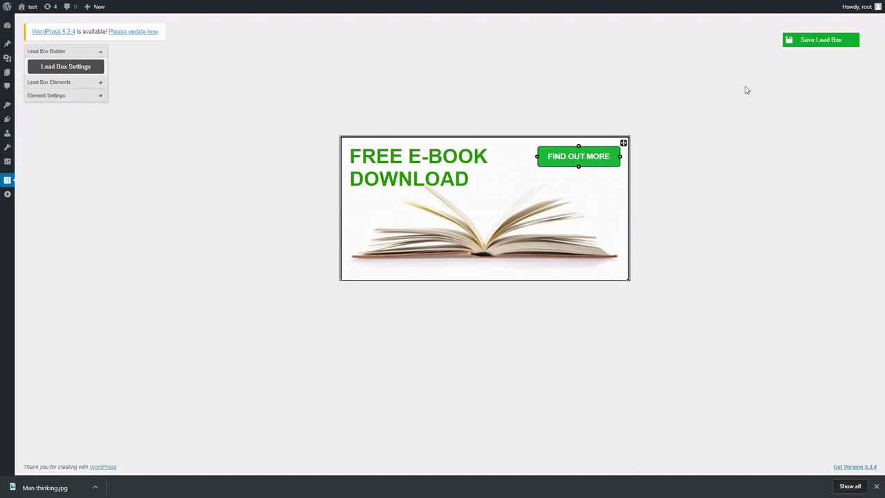
pyautogui.click(820, 39)
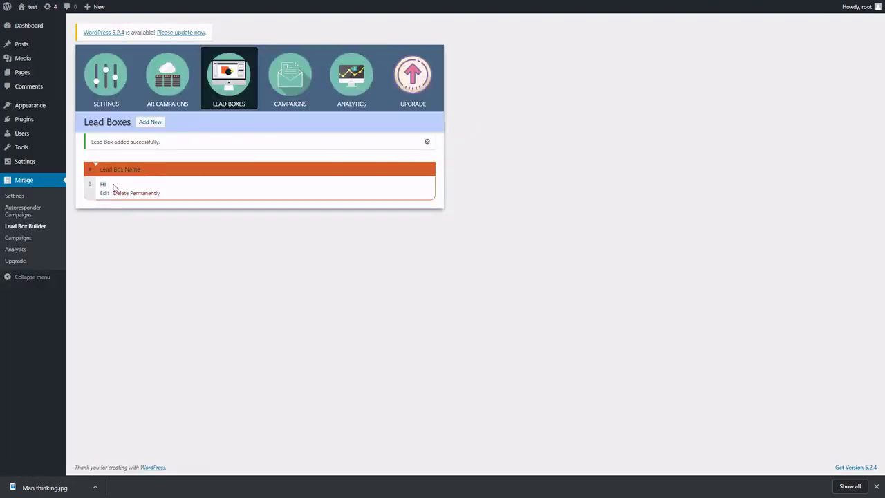
# - Edit New Campaign from the Campaigns list and rename it 'Mirage'
pyautogui.moveTo(118, 187); pyautogui.dragTo(101, 183)
pyautogui.click(272, 91)
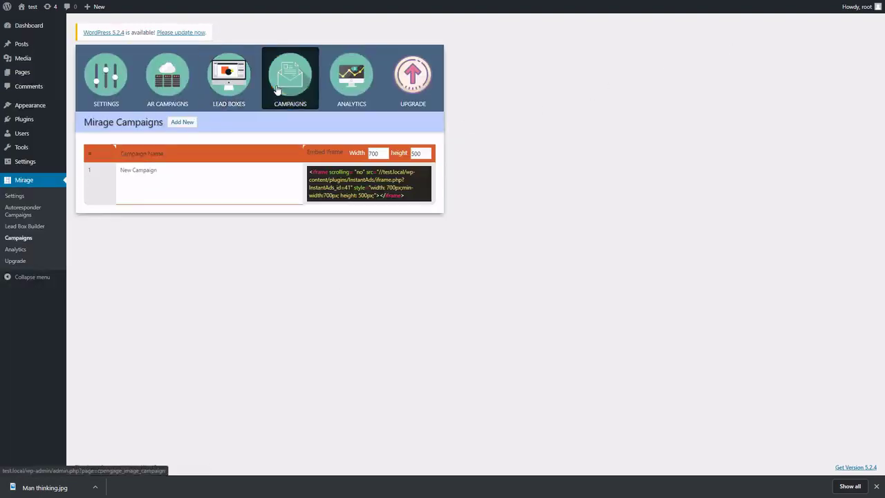
pyautogui.moveTo(125, 177)
pyautogui.click(125, 178)
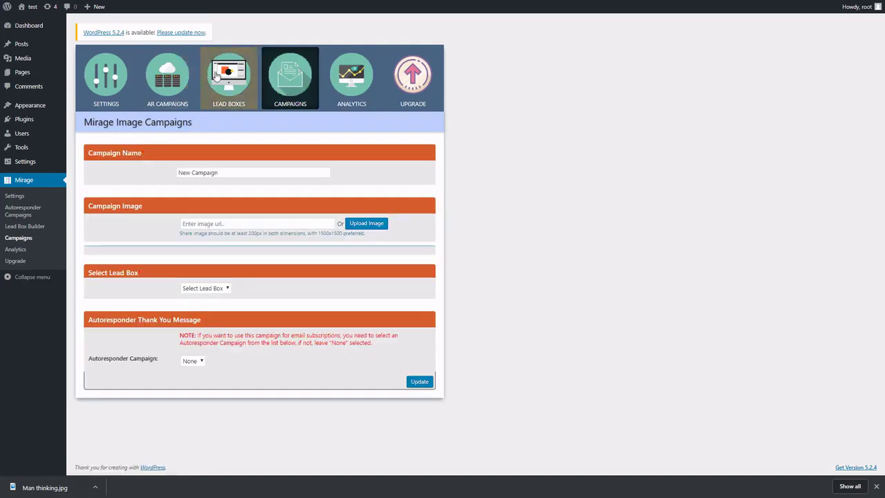
pyautogui.moveTo(220, 172); pyautogui.dragTo(148, 172)
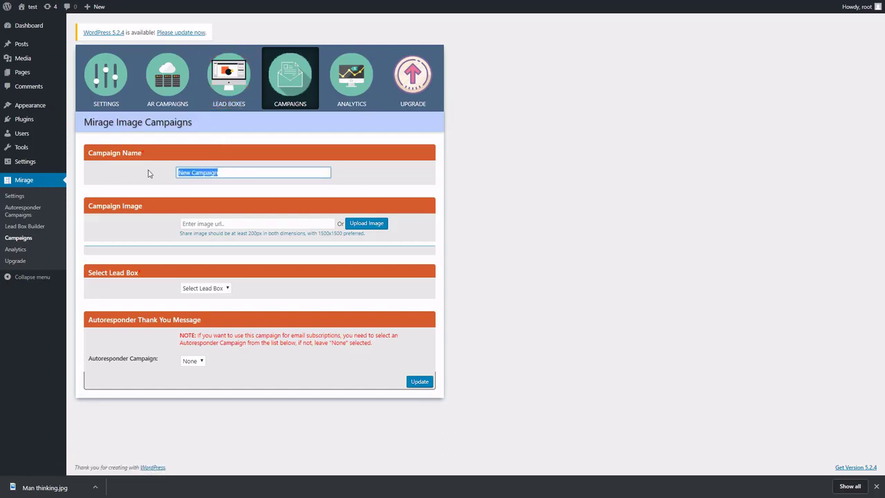
pyautogui.write('Mira')
pyautogui.write('ge')
# - Upload Man thinking.jpg as the campaign image
pyautogui.click(367, 225)
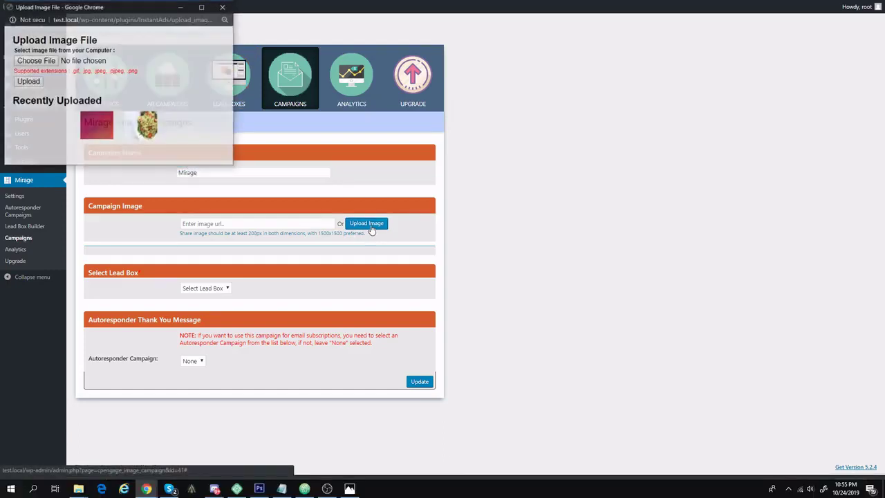
pyautogui.click(33, 61)
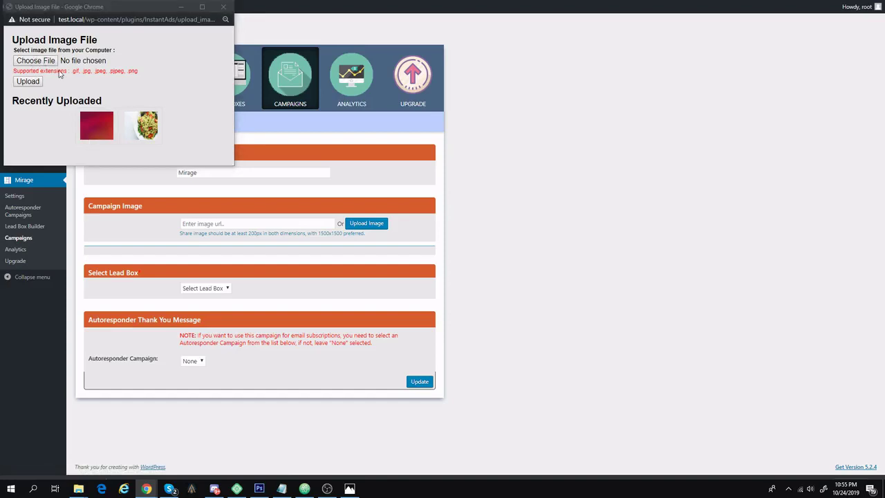
pyautogui.doubleClick(395, 173)
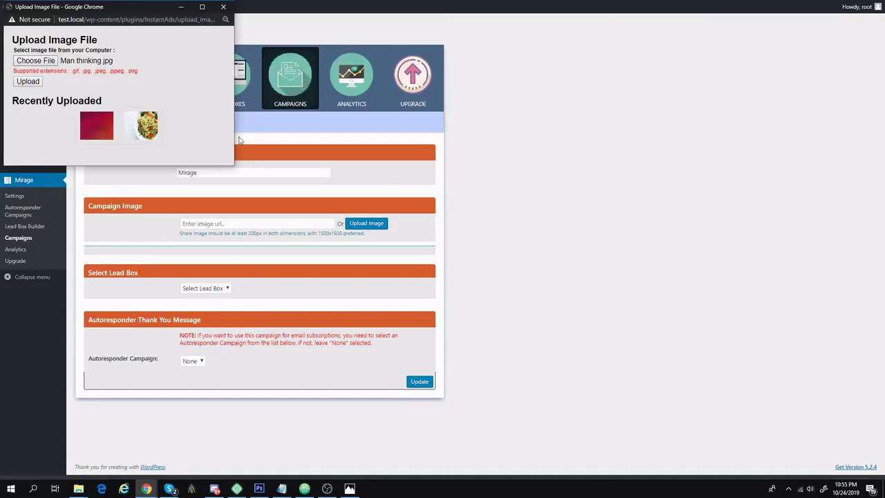
pyautogui.click(27, 82)
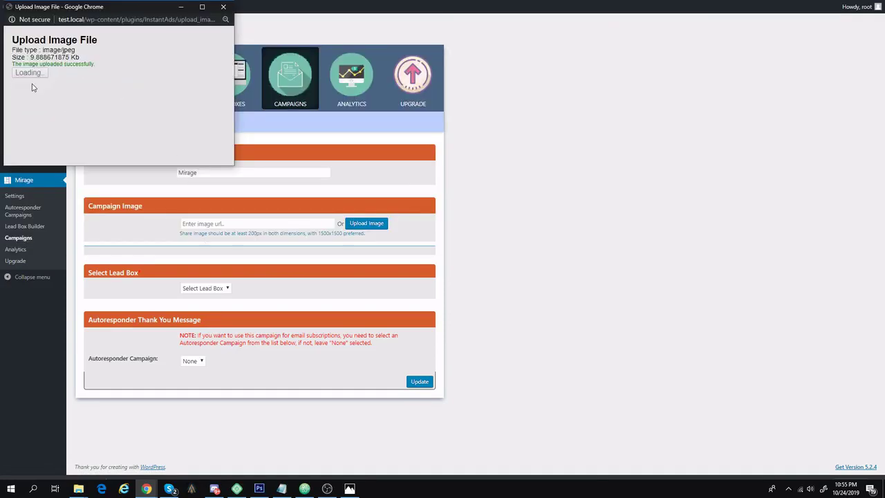
pyautogui.click(76, 73)
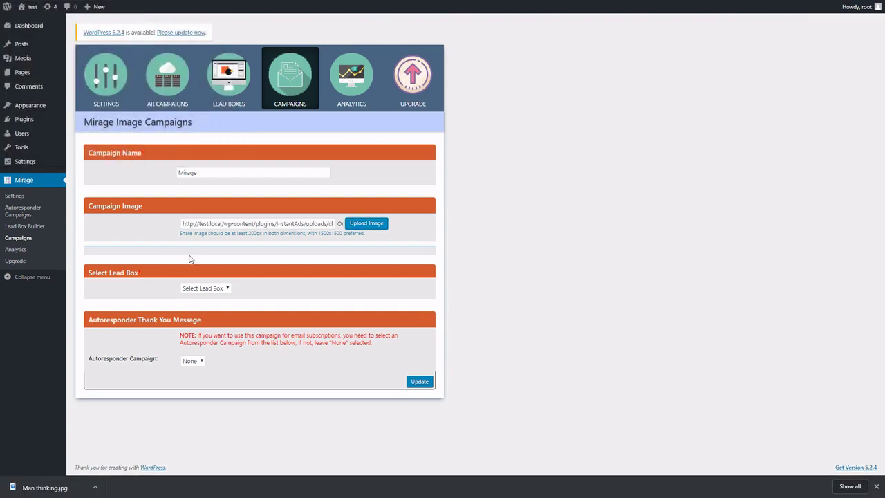
# - Attach the 'Hi' lead box to the campaign and update it
pyautogui.click(199, 288)
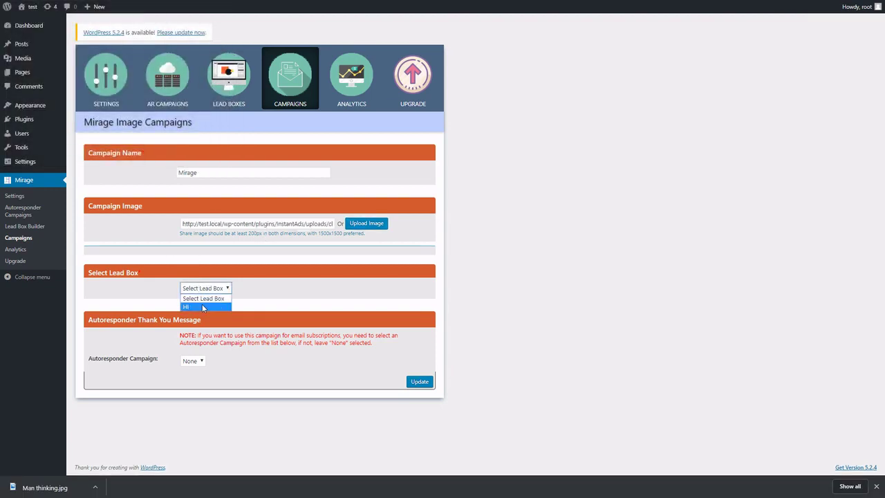
pyautogui.click(201, 307)
pyautogui.click(192, 364)
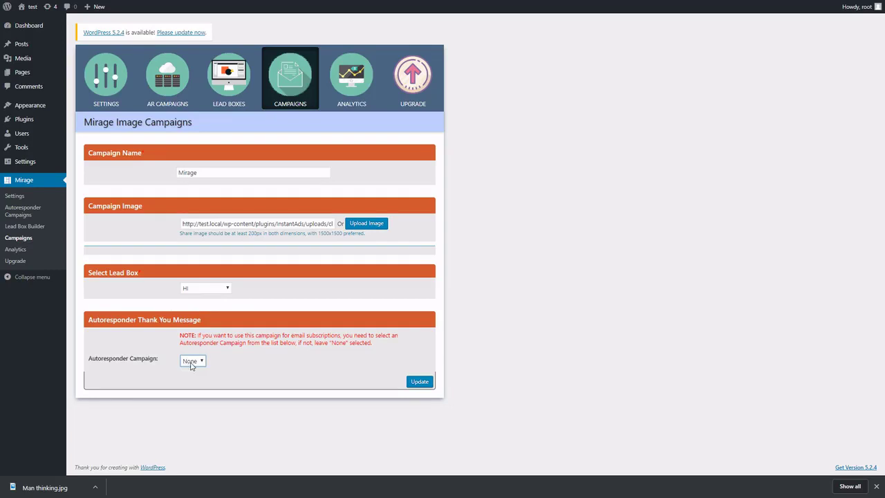
pyautogui.click(417, 382)
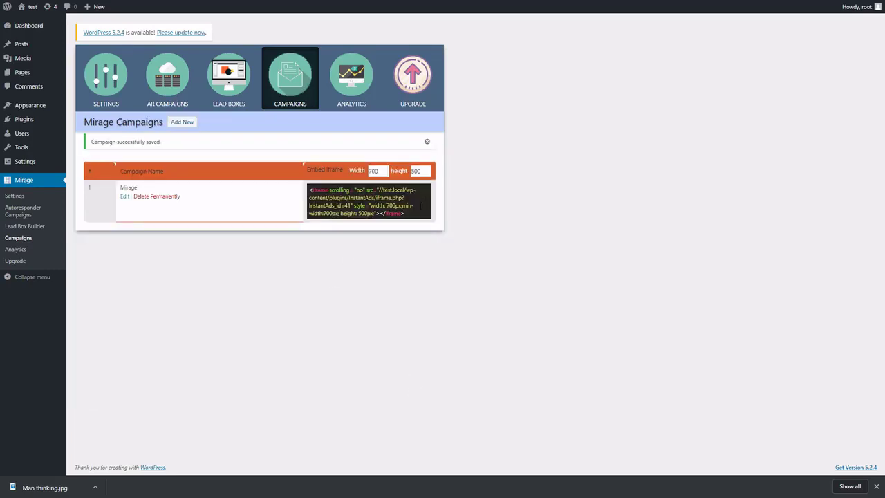
# - Copy the campaign's iframe embed code and open the My fashion gallery page for editing
pyautogui.click(408, 207)
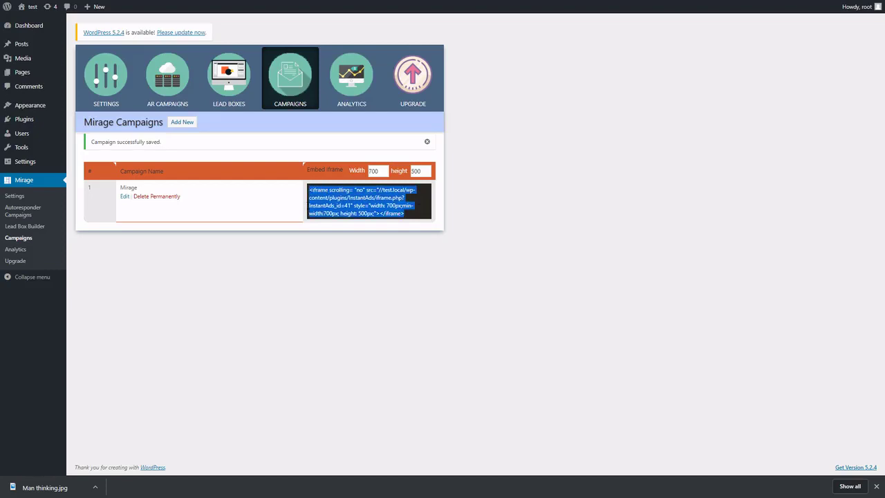
pyautogui.click(44, 78)
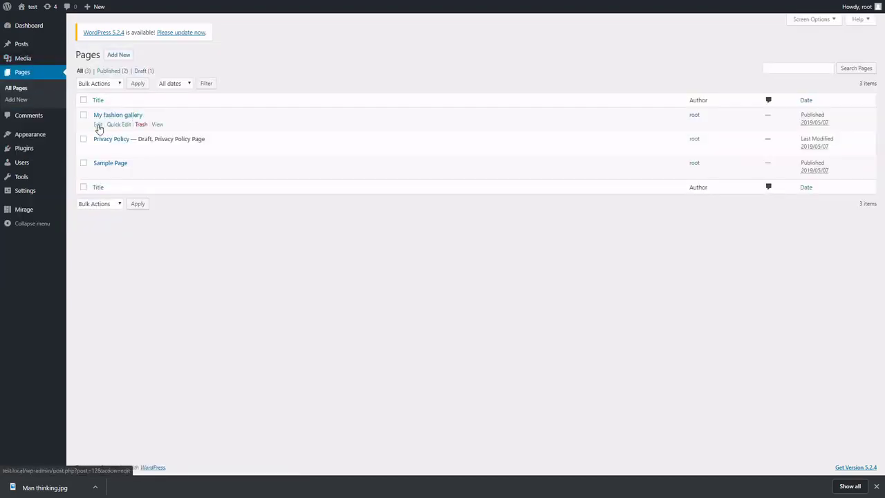
pyautogui.click(98, 125)
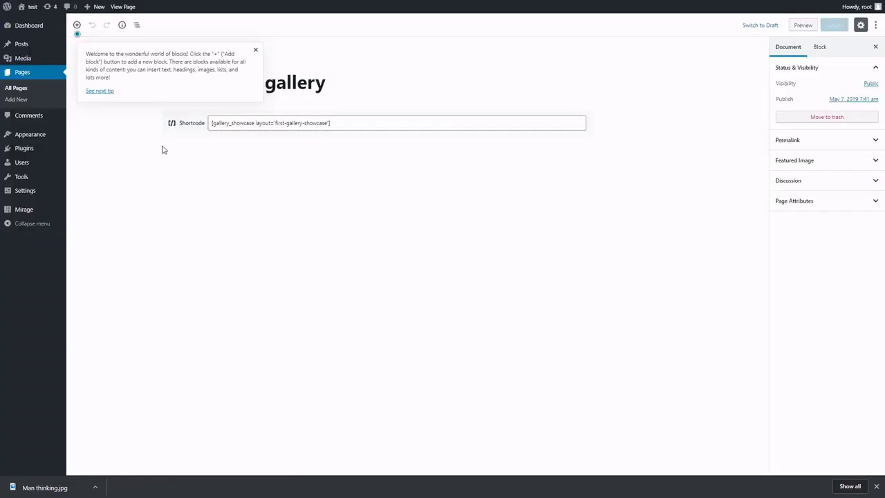
# - Add an empty block below the existing shortcode block
pyautogui.click(215, 124)
pyautogui.click(358, 91)
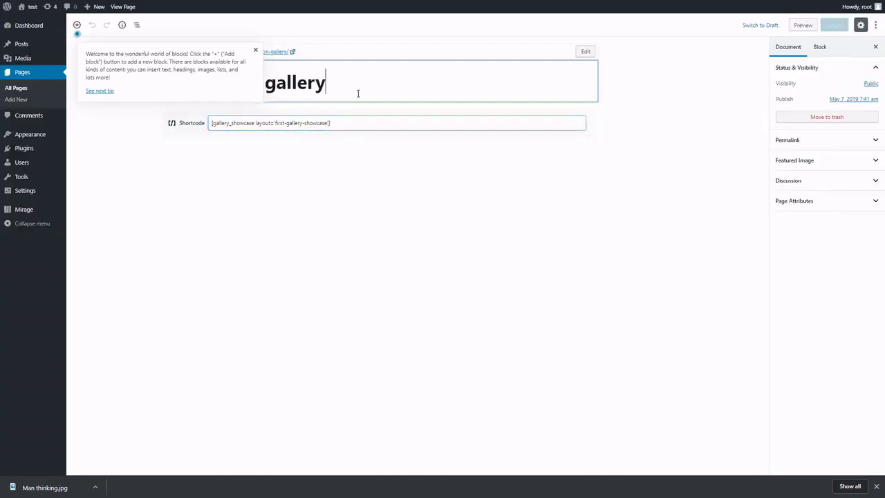
pyautogui.click(504, 179)
pyautogui.rightClick(505, 180)
pyautogui.click(440, 176)
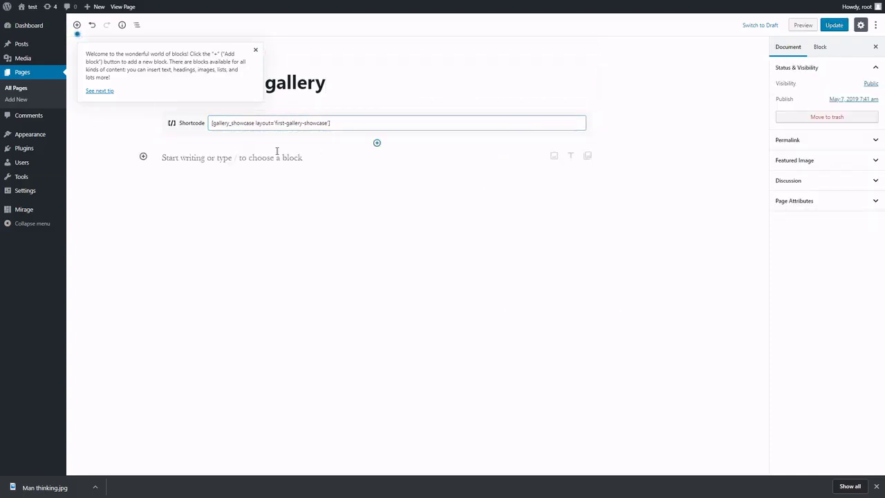
# - Insert a Custom HTML block, paste the iframe code into it, and update the page
pyautogui.click(377, 143)
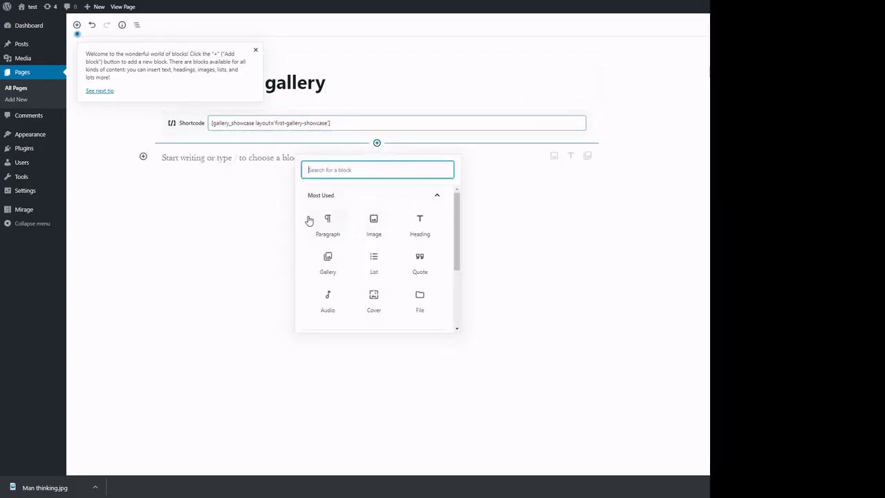
pyautogui.write('ht')
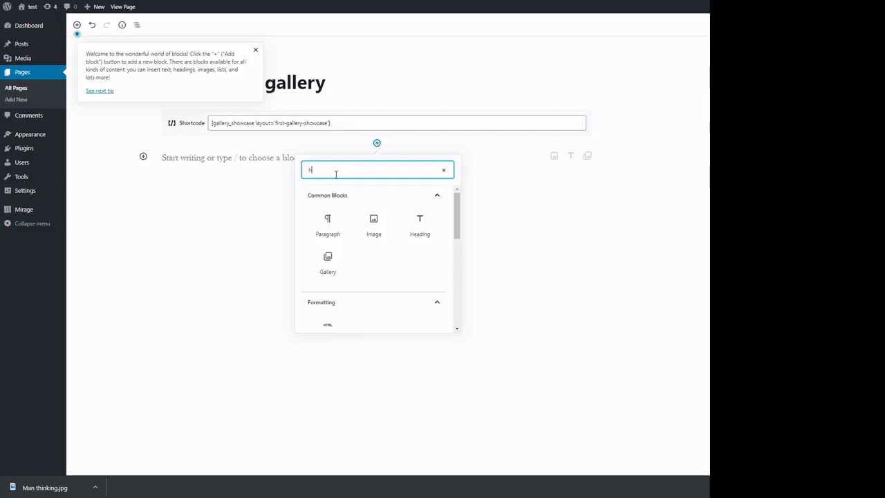
pyautogui.click(330, 209)
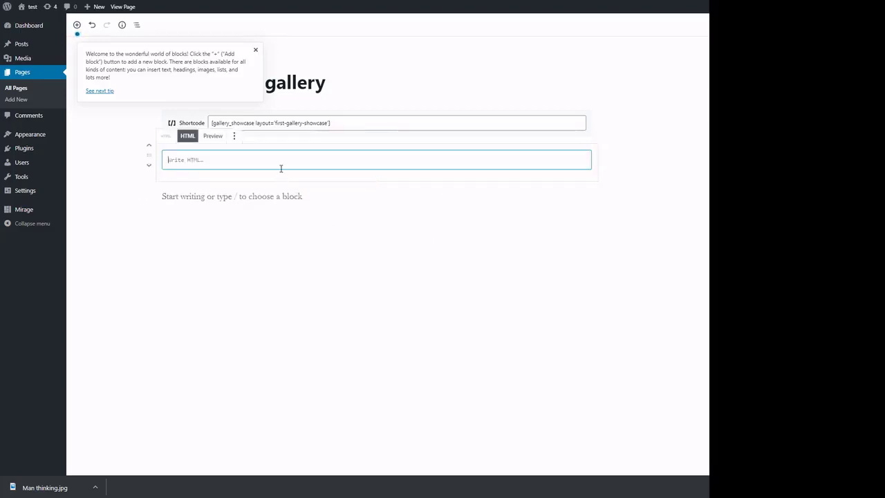
pyautogui.write('<iframe scrolling= "no" src="//test.local/wp-content/plugins/InstantAds/iframe.php?InstantAds_id=41" style="width: 700px;min-width:700px; height: 500px;"></iframe>')
pyautogui.click(834, 28)
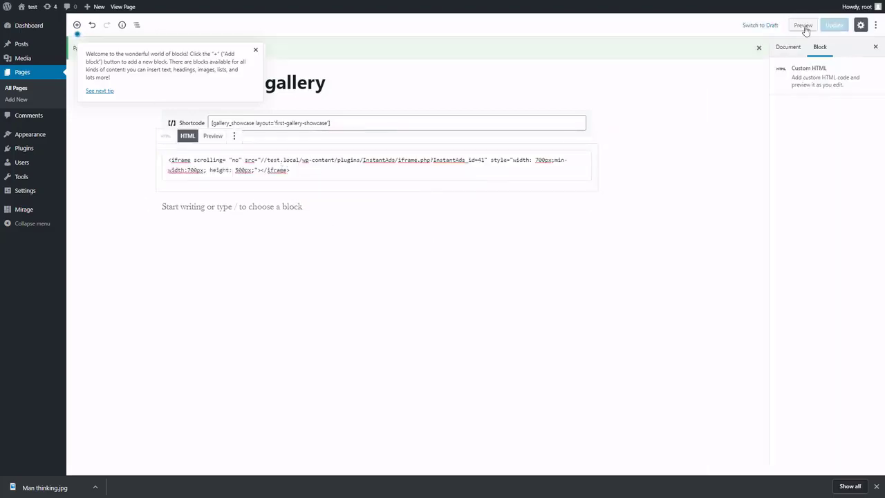
# - View the live My fashion gallery page and check the 'Marketing? SEO!' image's e-book overlay on hover
pyautogui.click(255, 49)
pyautogui.click(119, 48)
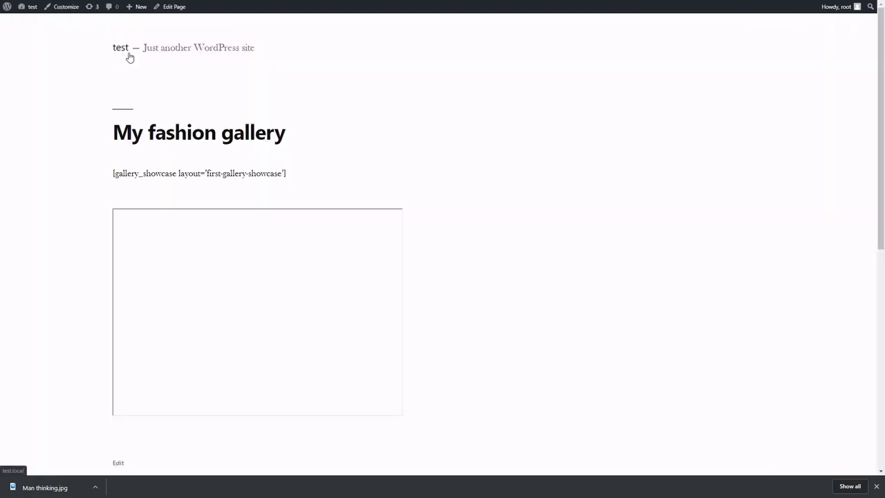
pyautogui.scroll(-3, 20, 256)
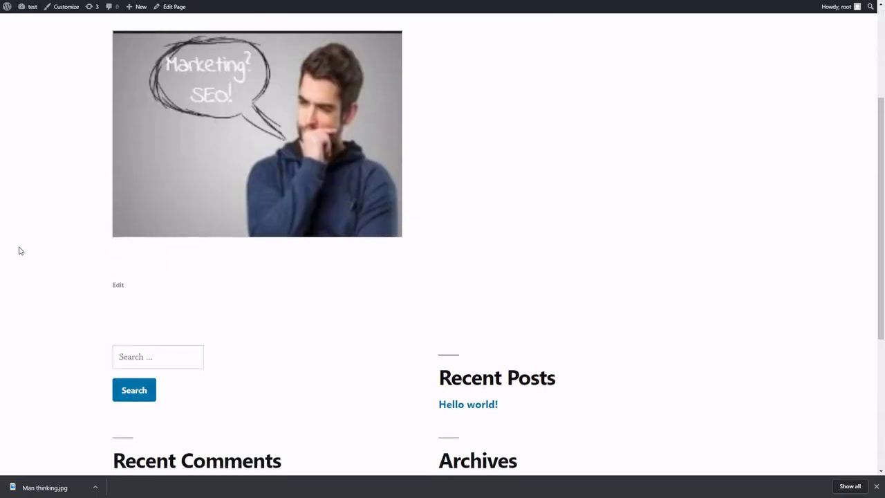
pyautogui.scroll(3, 21, 251)
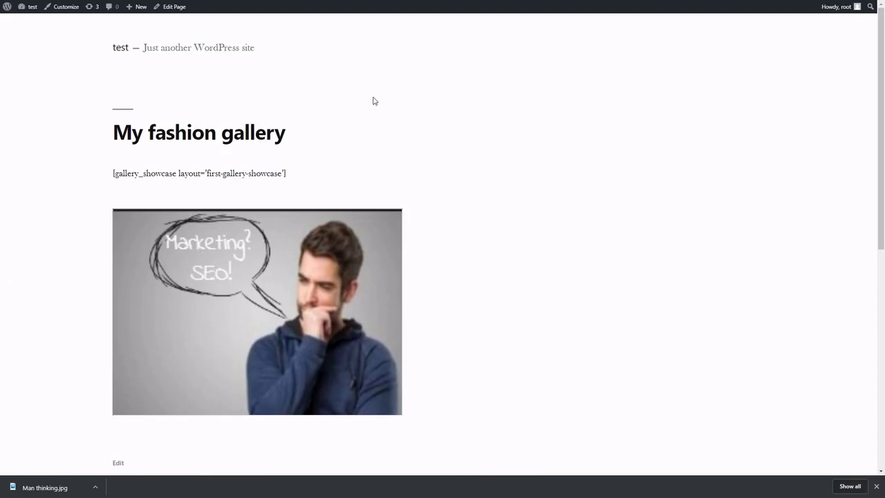
pyautogui.scroll(-3, 505, 308)
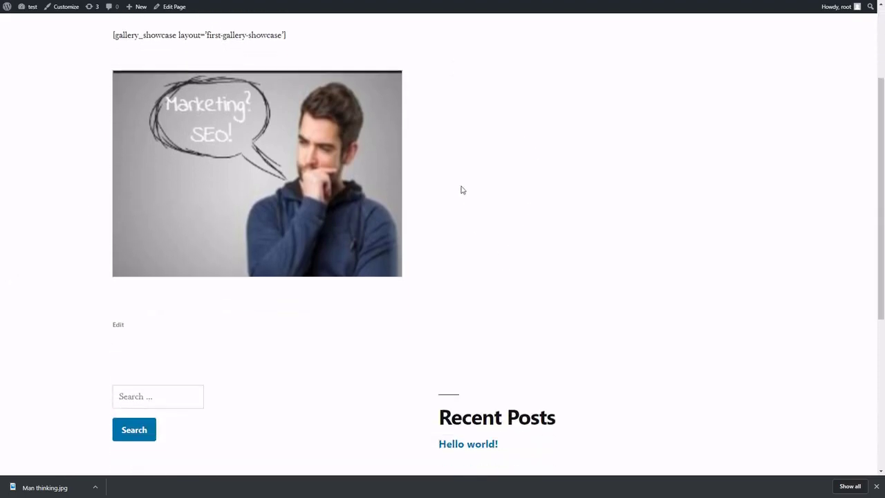
pyautogui.moveTo(375, 128)
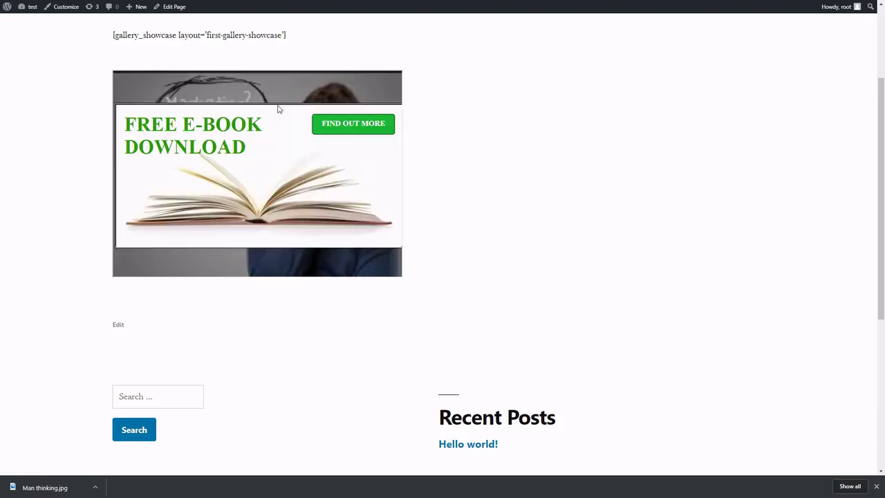
pyautogui.scroll(1, 21, 228)
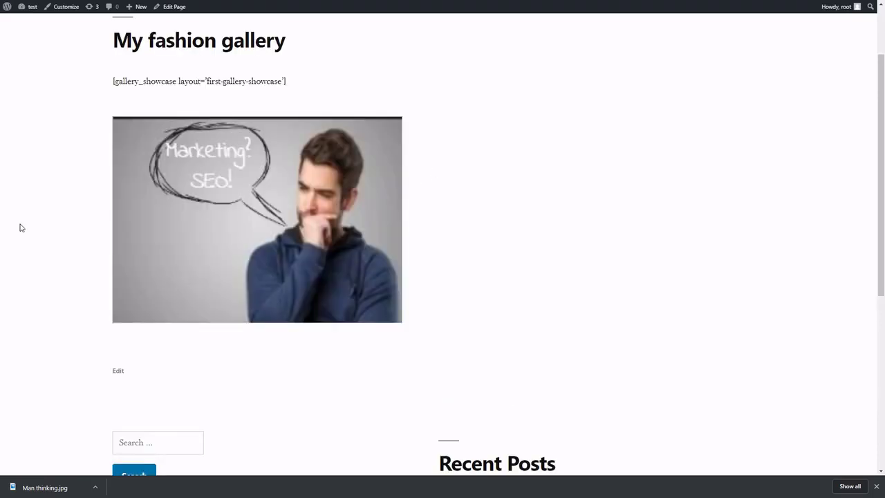